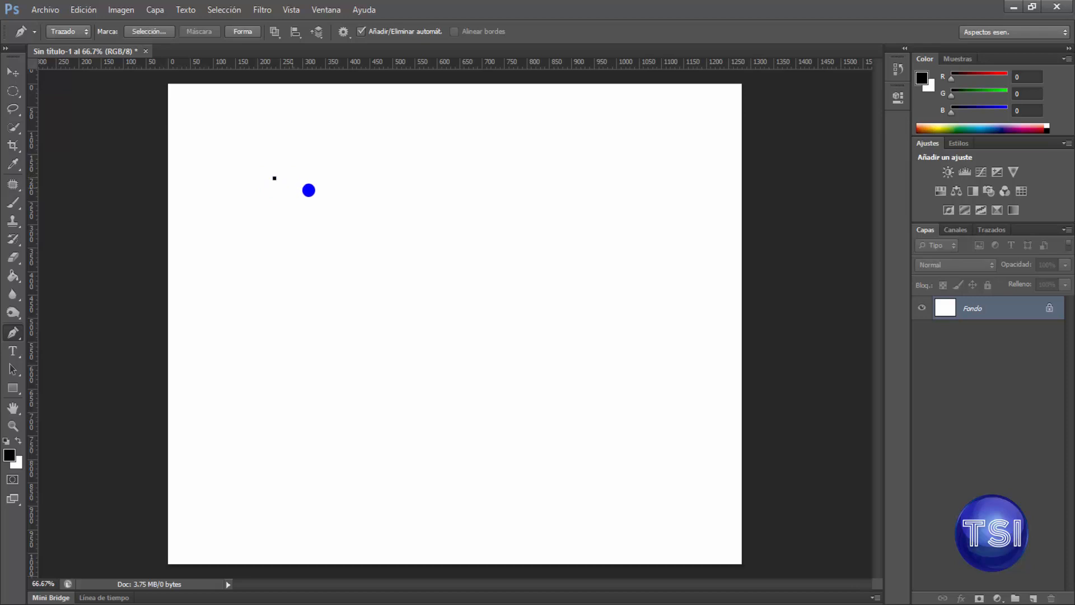
Draw straight path segments between corner anchors with the Pen tool and undo them back to the first anchor
left_click(424, 266)
left_click(481, 145)
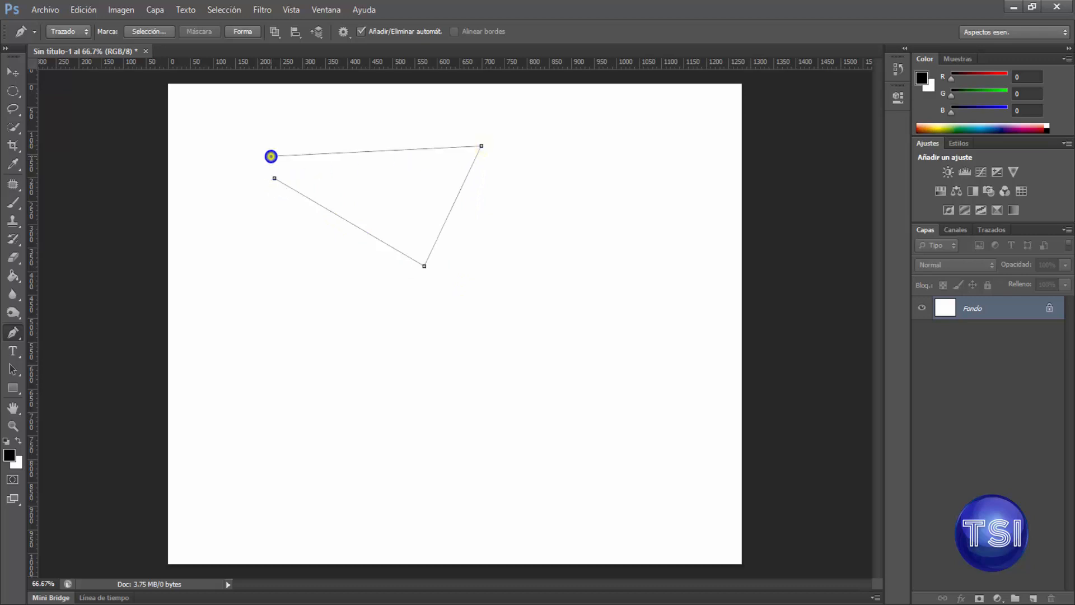
left_click(271, 156)
left_click(242, 187)
key("ctrl+alt+z")
key("ctrl+alt+z")
key("ctrl+alt+z")
key("ctrl+alt+z")
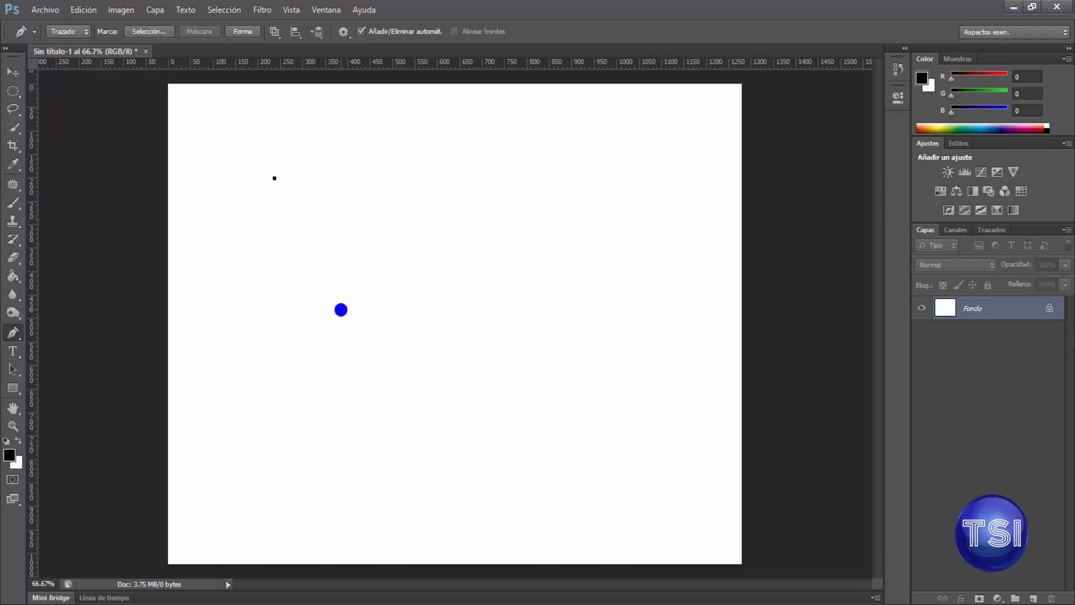
left_click(341, 310)
key("ctrl+z")
left_click(437, 196)
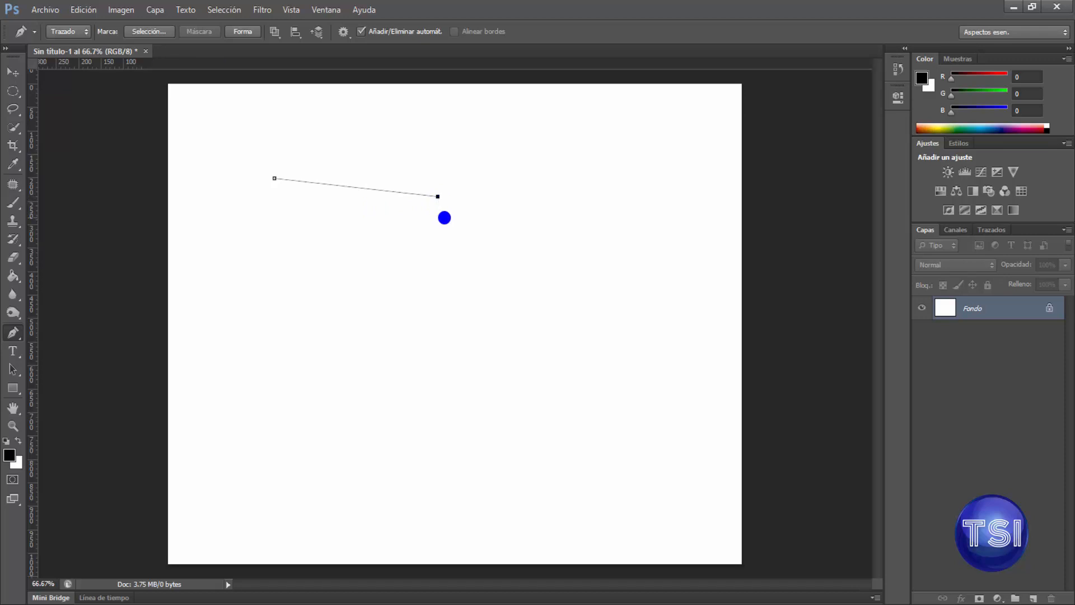
key("ctrl+z")
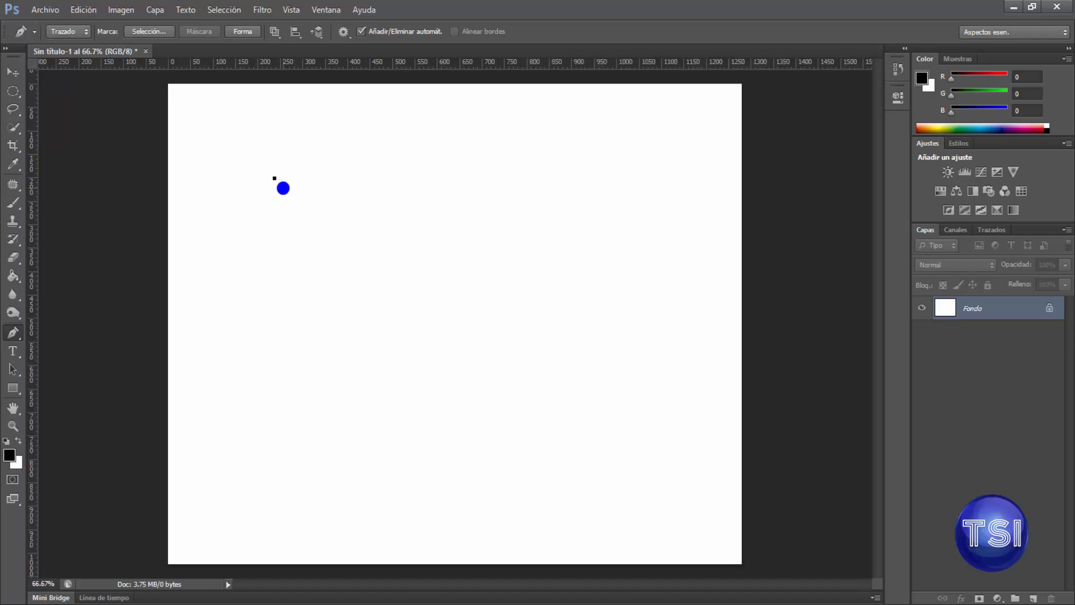
left_click(430, 206)
key("ctrl+z")
Draw a closed path from the existing anchor with curved segments and one straight closing side, and dismiss it from the canvas
left_click_drag(439, 225, 458, 368)
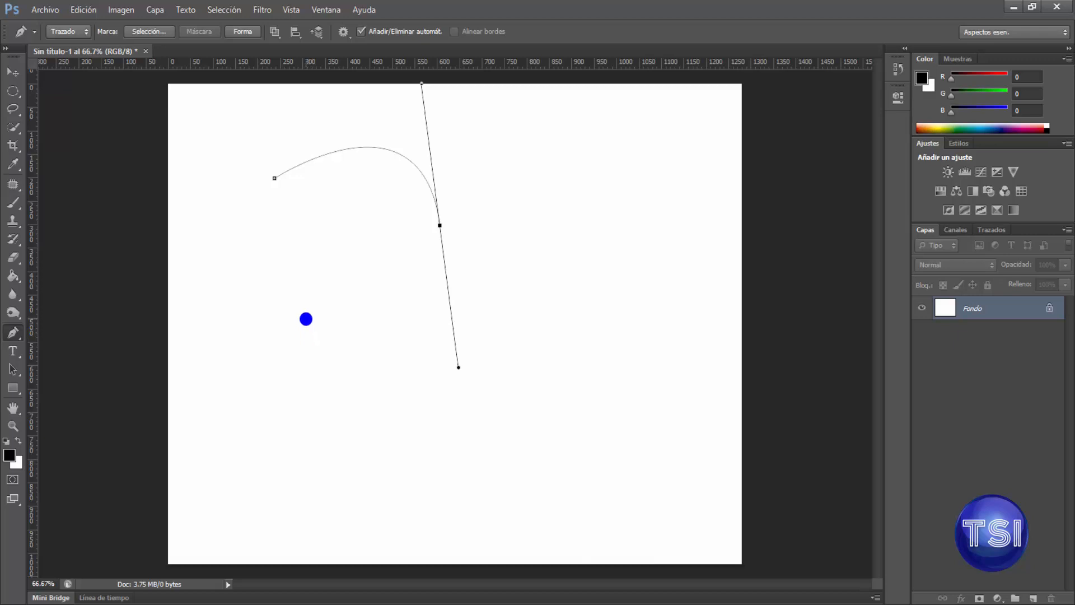
left_click(250, 319)
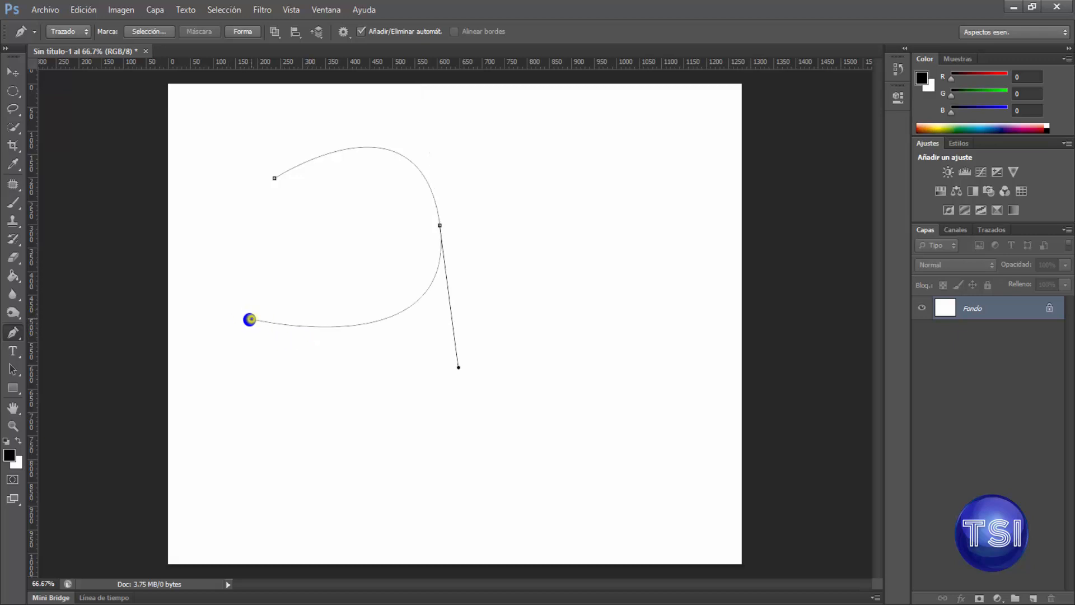
left_click_drag(250, 319, 244, 268)
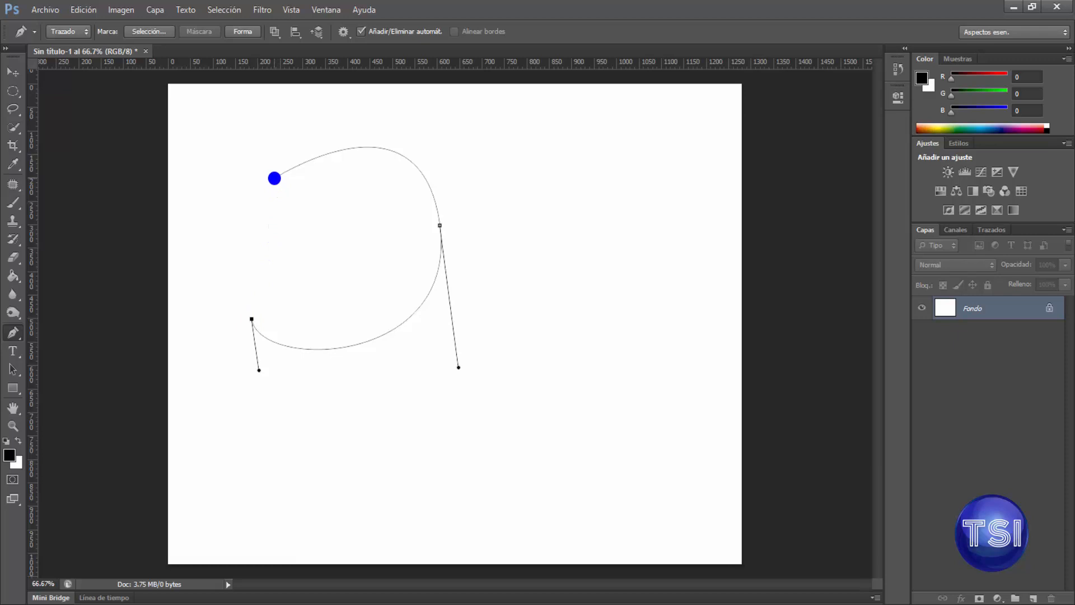
left_click(274, 178)
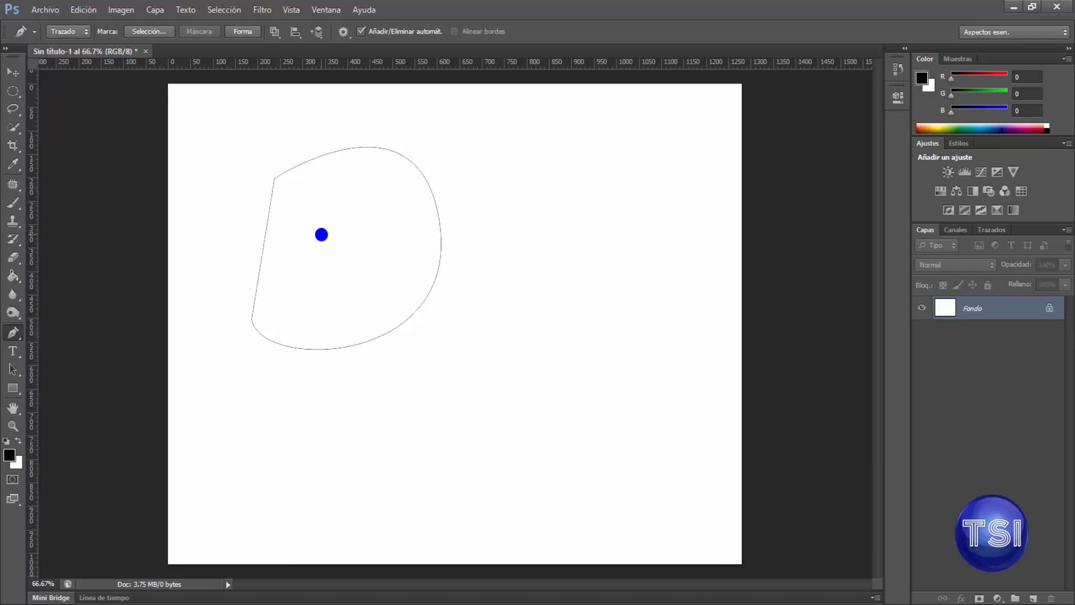
key("Return")
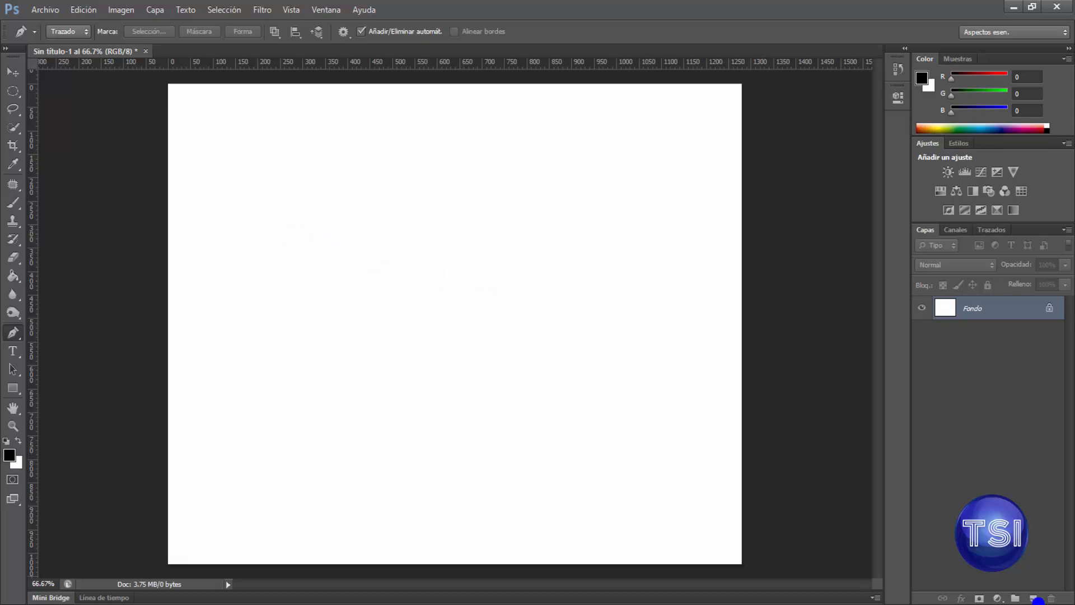
Create a new layer and draw an open path with a straight upper segment and large curves around the right and lower sides
left_click(1035, 599)
left_click(265, 132)
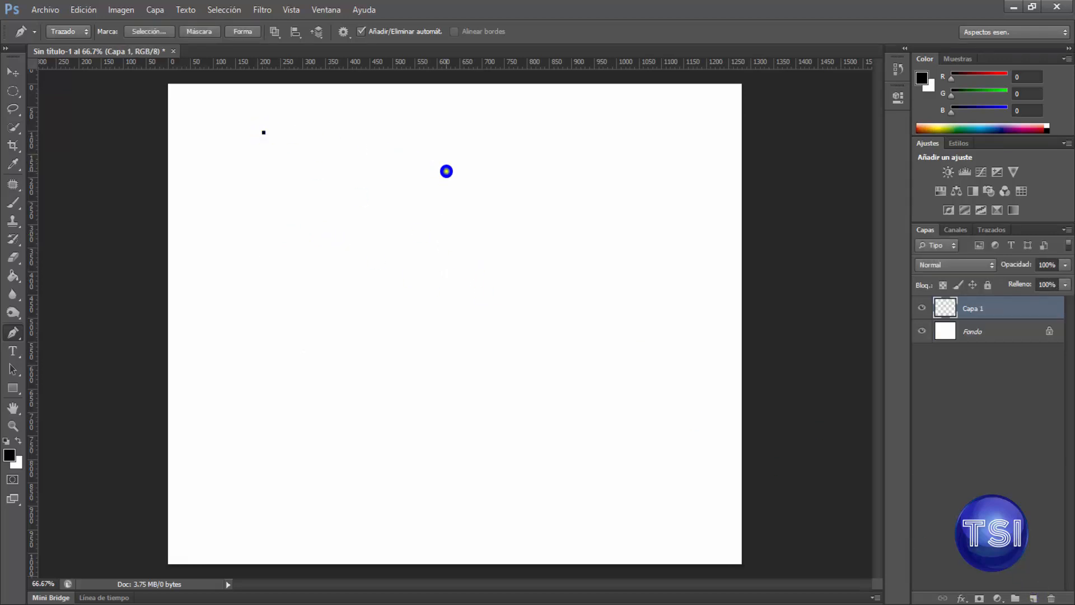
left_click(446, 171)
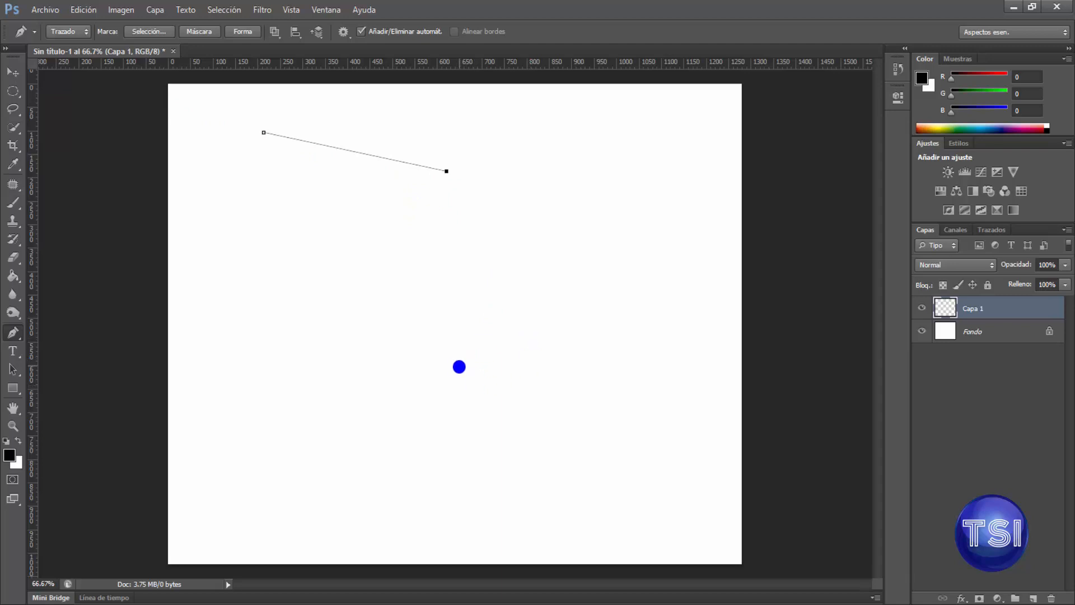
left_click_drag(458, 368, 349, 467)
left_click_drag(236, 266, 245, 207)
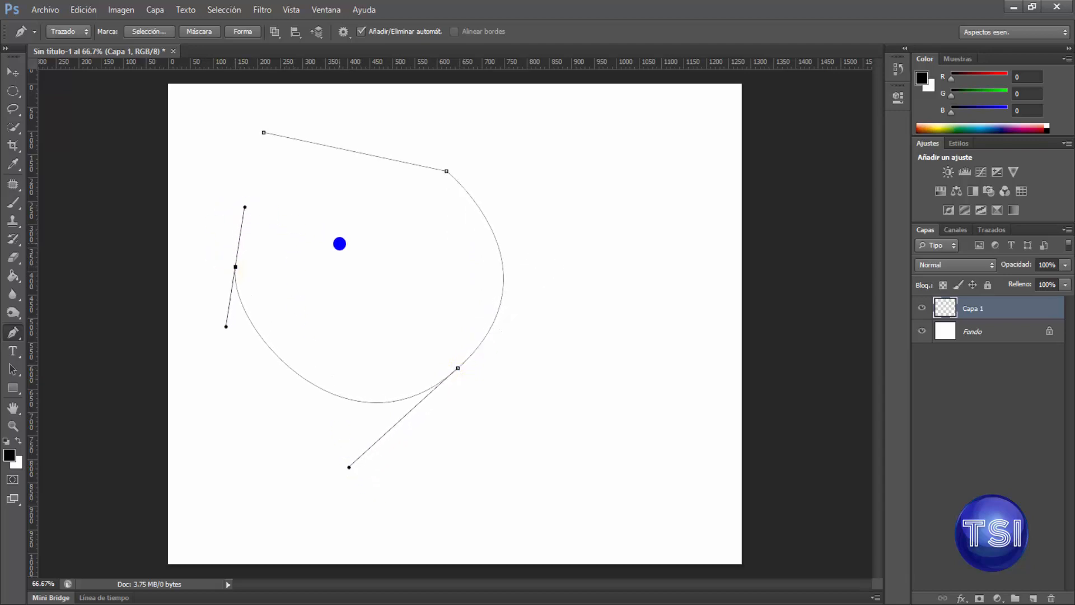
Try extending the path with a curved anchor converted to a corner and a straight segment, and undo these additions
left_click_drag(341, 245, 345, 285)
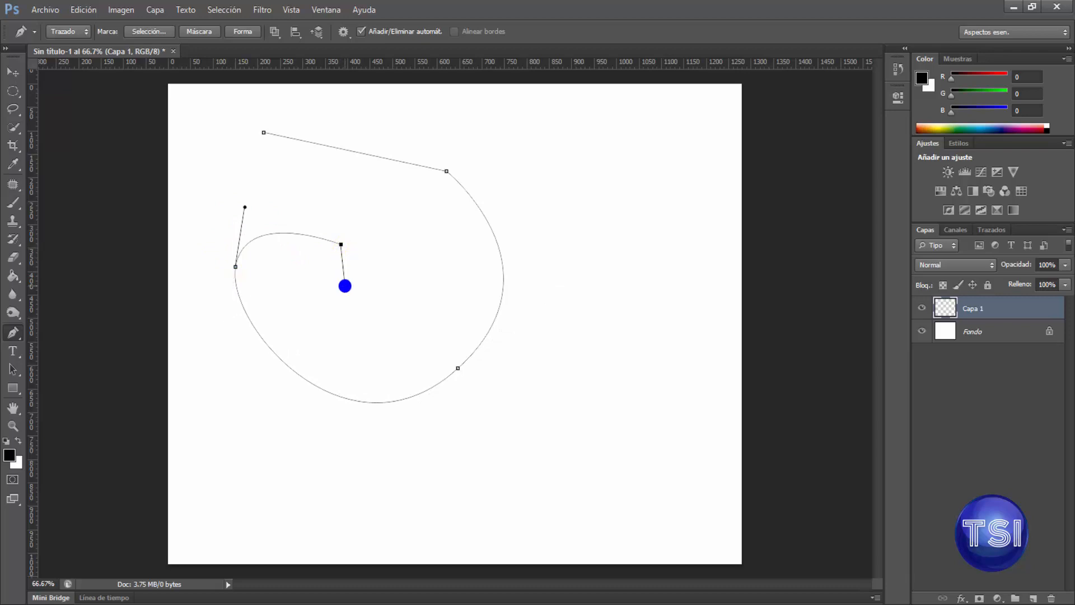
left_click(341, 244, "alt")
key("ctrl+z")
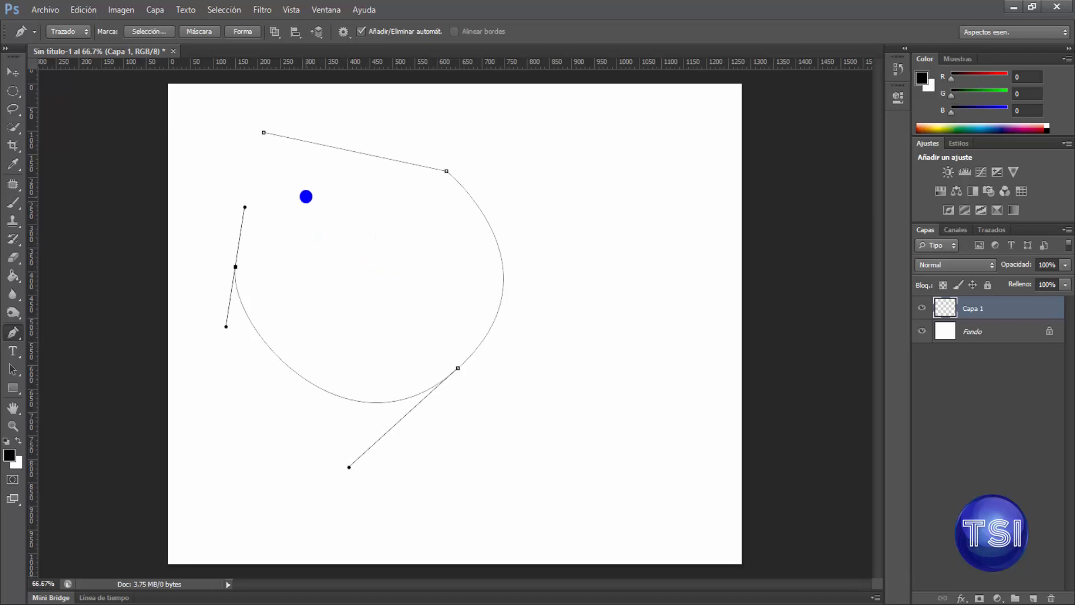
left_click_drag(306, 196, 362, 231)
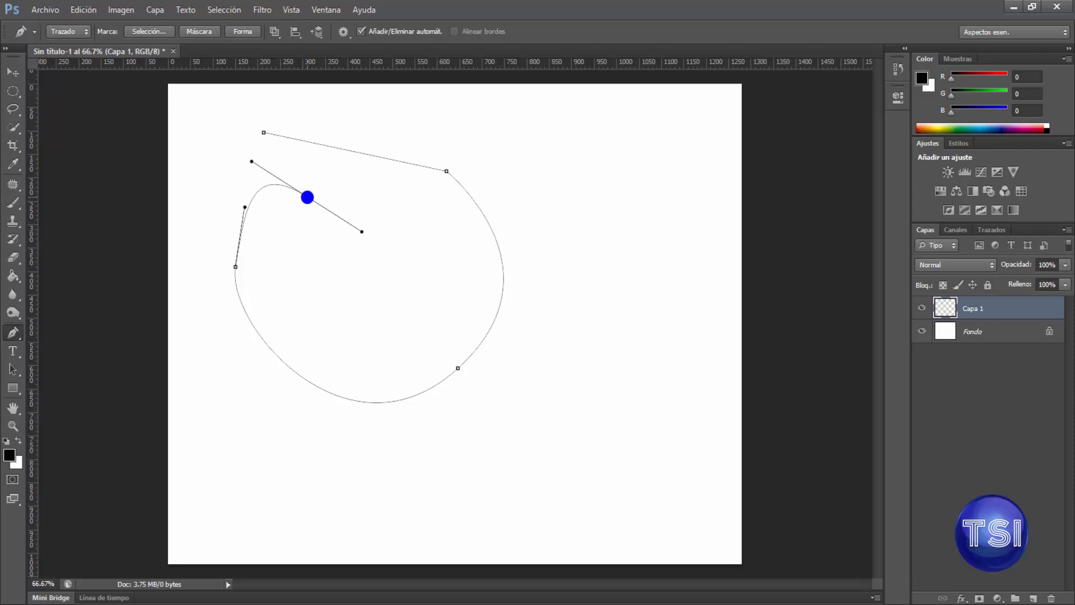
left_click(307, 196, "alt")
left_click(359, 298)
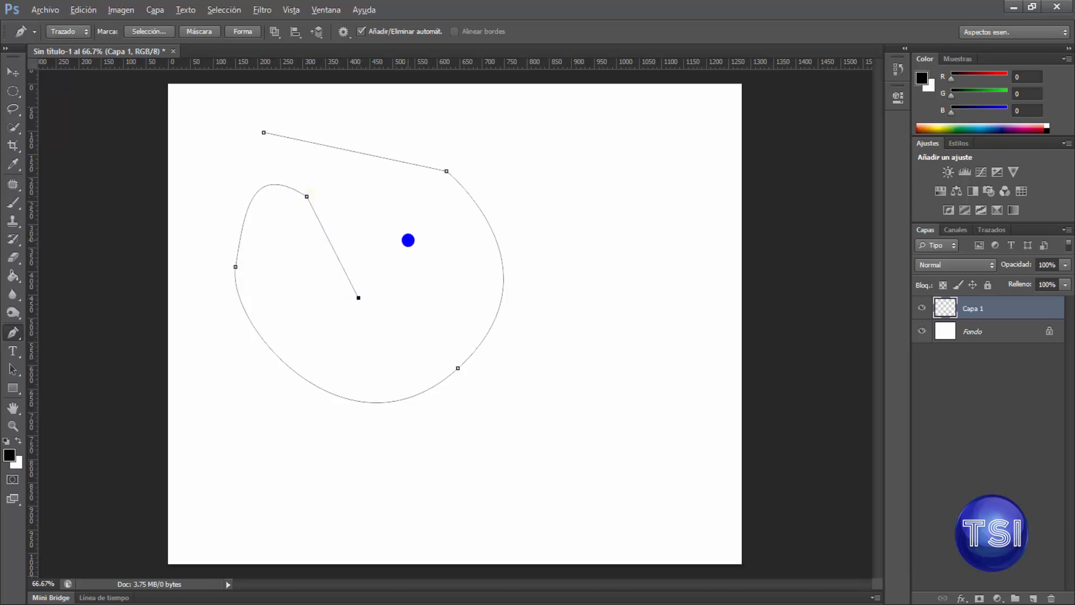
key("ctrl+alt+z")
key("ctrl+alt+z")
key("ctrl+alt+z")
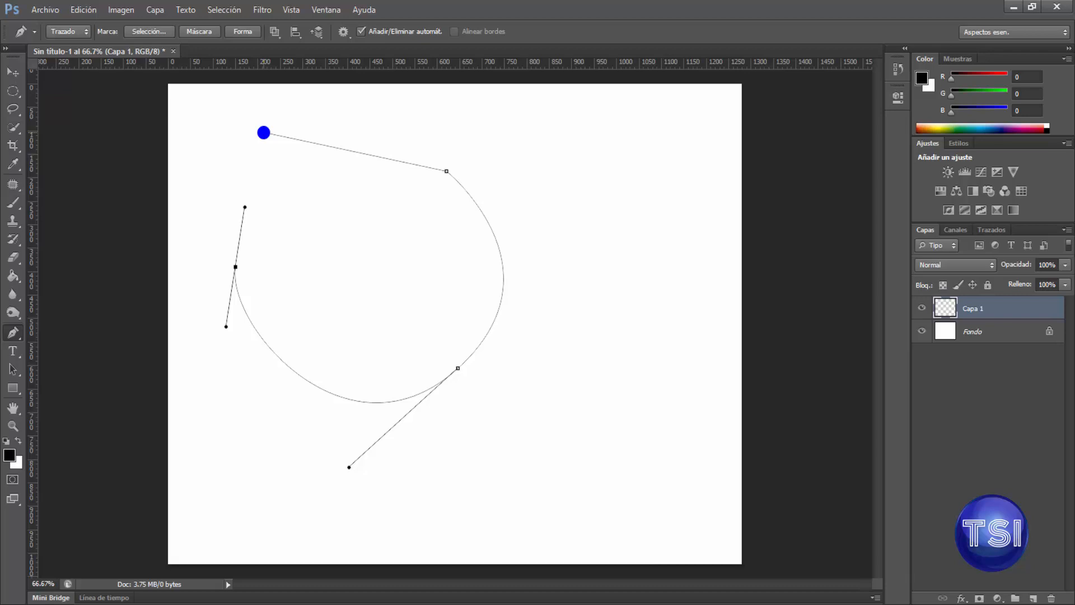
Close the path at its first anchor and set up a soft round brush with a size of 69 px
left_click(263, 133)
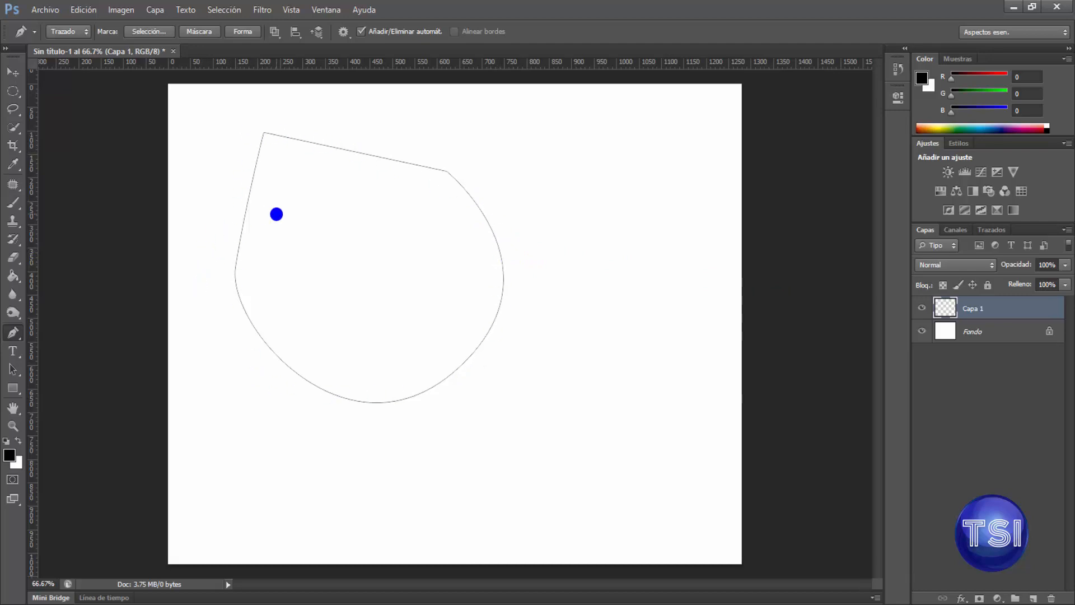
key("b")
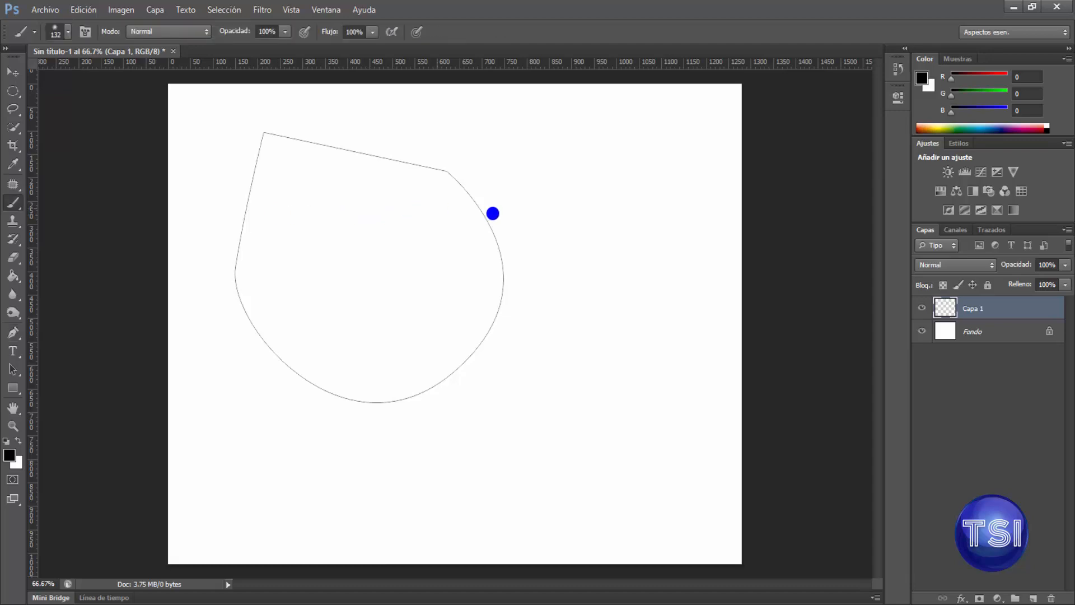
right_click(498, 214)
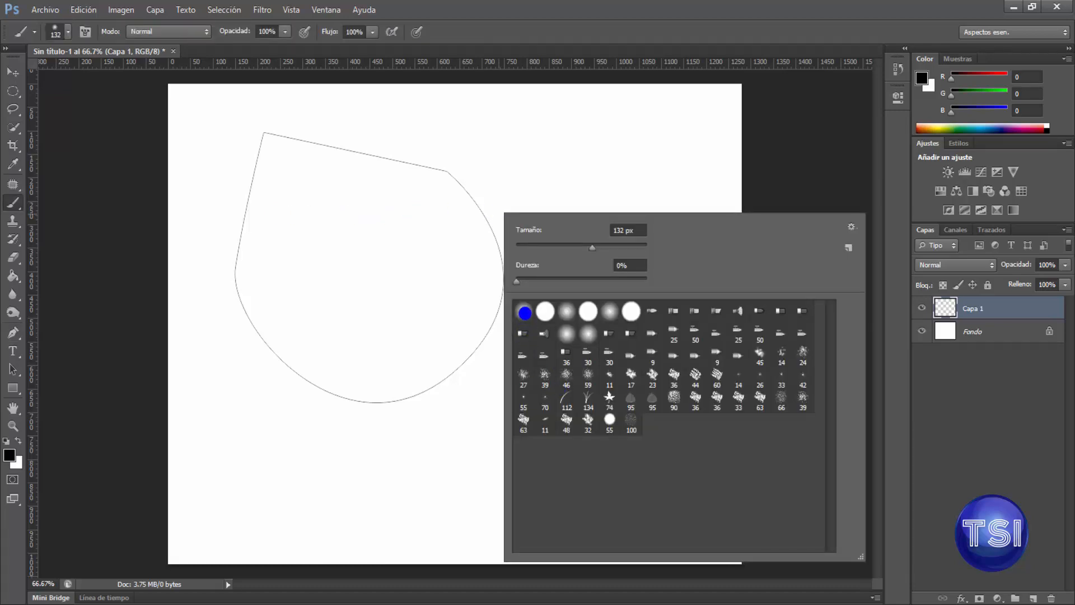
left_click(525, 312)
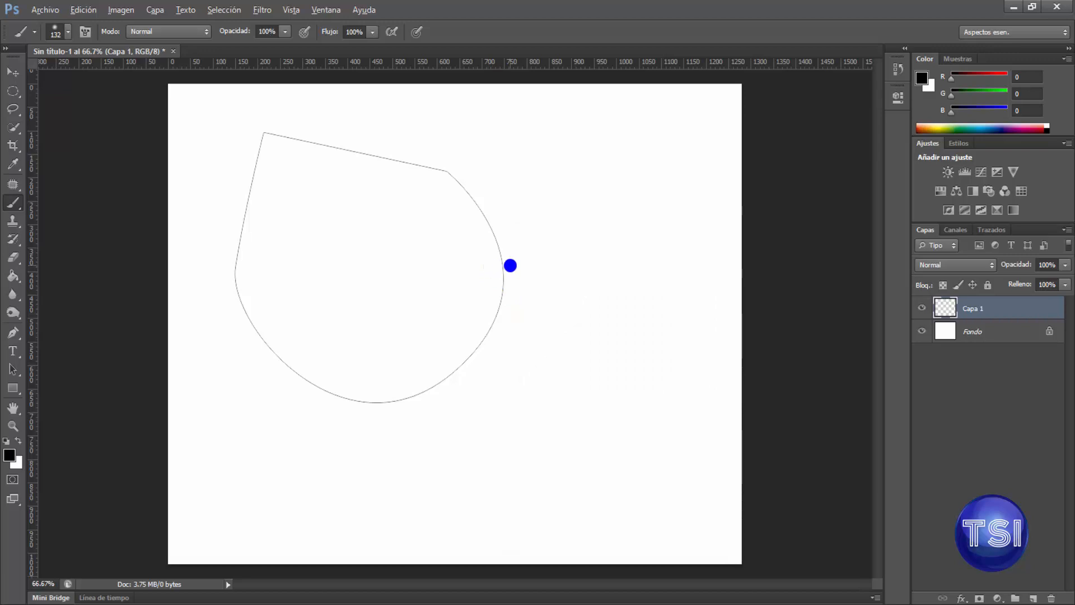
left_click_drag(510, 265, 496, 266)
Stroke the closed path using the Brush (Pincel) with Simulate Pressure enabled
key("p")
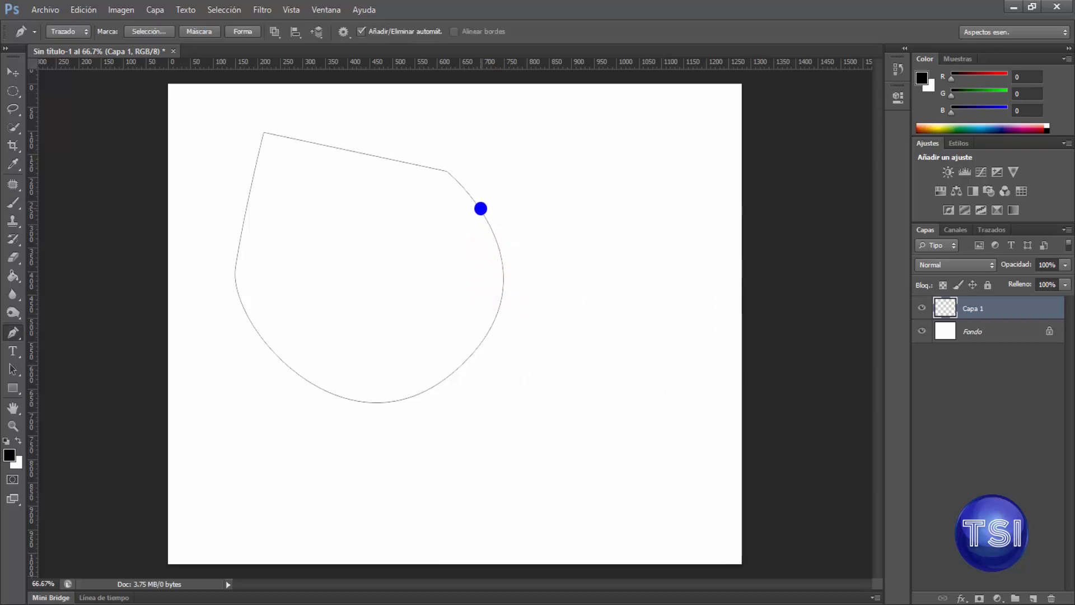
right_click(480, 208)
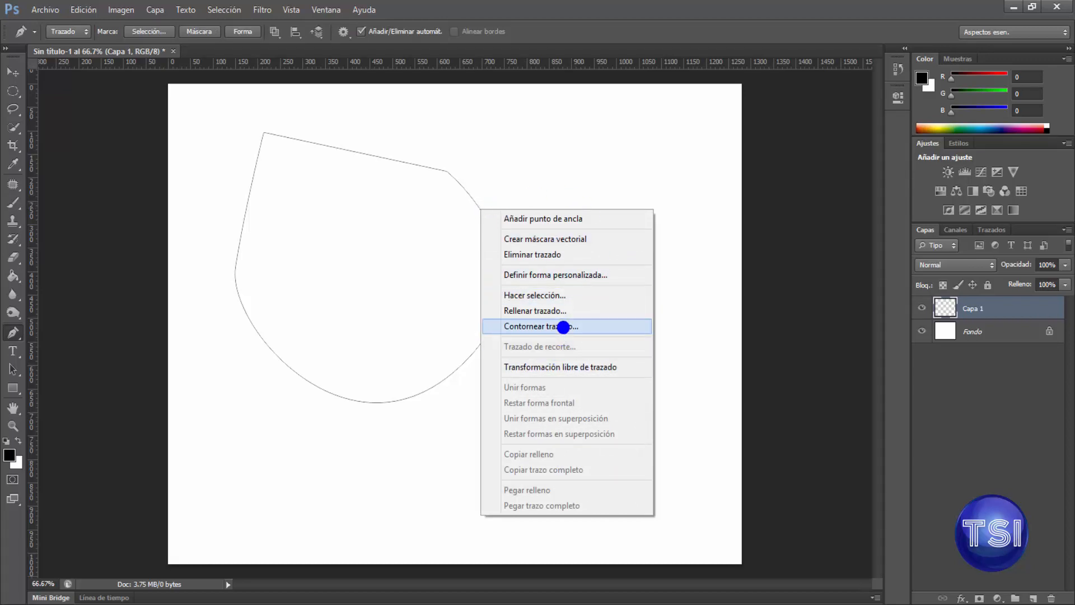
left_click(560, 326)
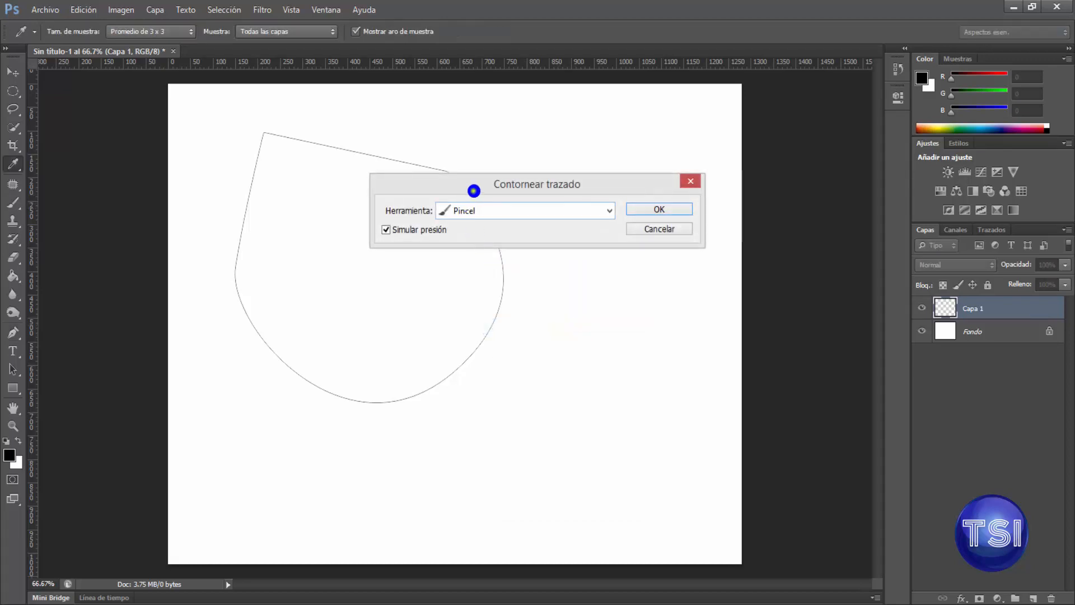
left_click_drag(470, 187, 595, 133)
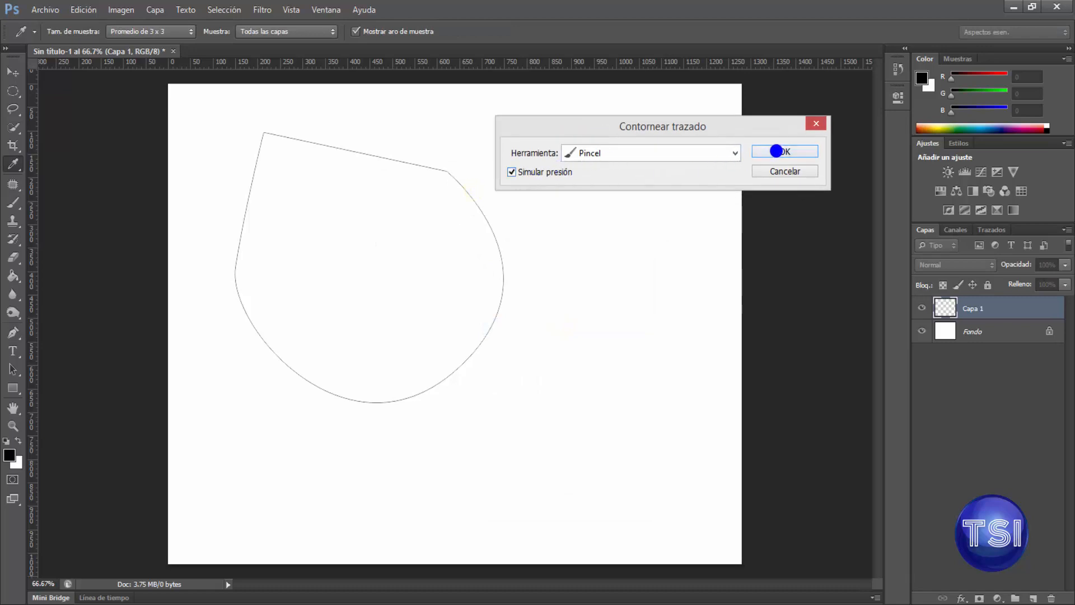
left_click(778, 151)
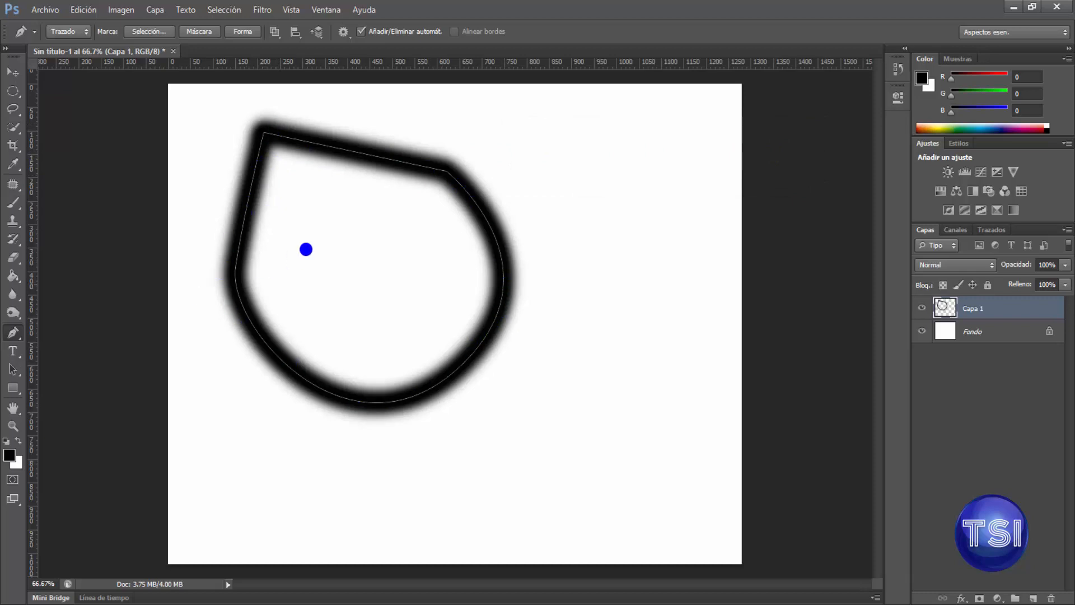
Paint a short freehand brush stroke outside the shape's upper right, and undo it together with the path's stroke
key("b")
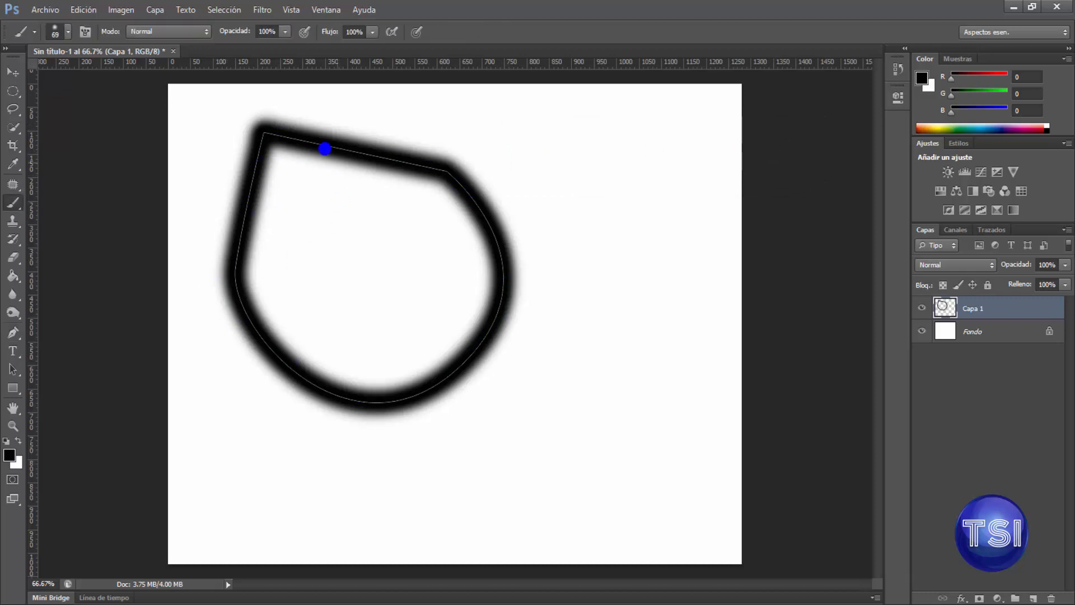
mouse_move(443, 118)
left_mouse_down()
mouse_move(480, 128)
mouse_move(507, 182)
left_mouse_up()
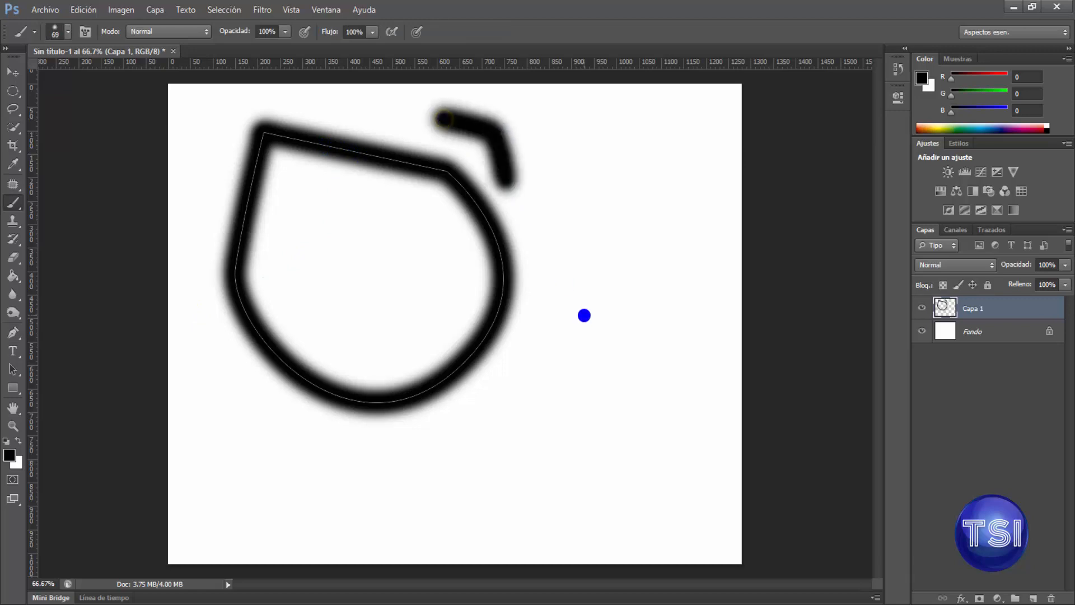
key("ctrl+z")
key("ctrl+alt+z")
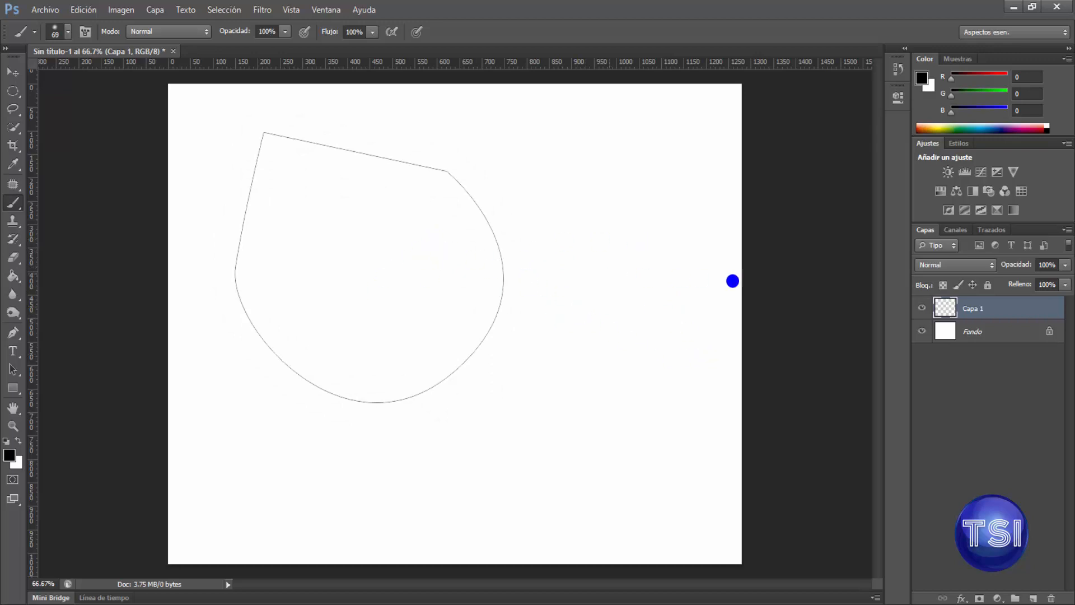
Stroke the path directly with the current brush twice and undo both strokes
key("Return")
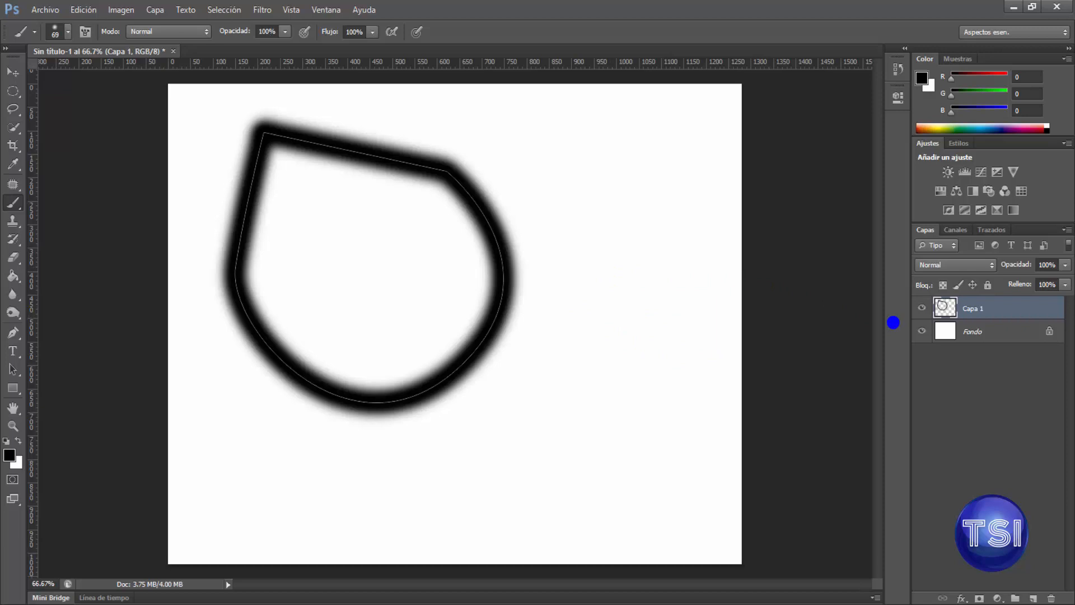
key("Return")
key("ctrl+alt+z")
key("ctrl+alt+z")
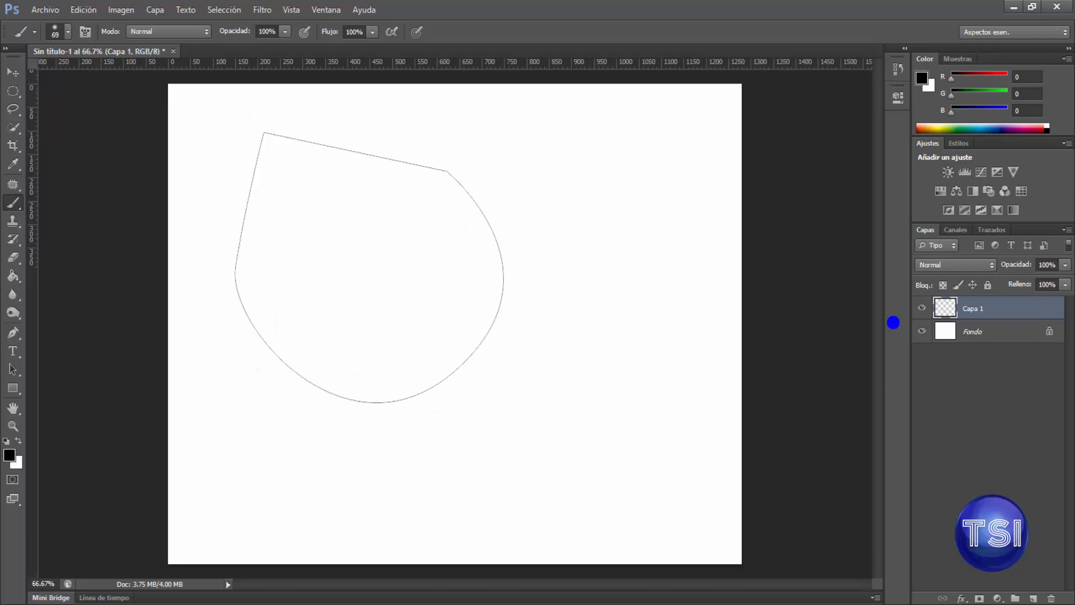
left_click(999, 330)
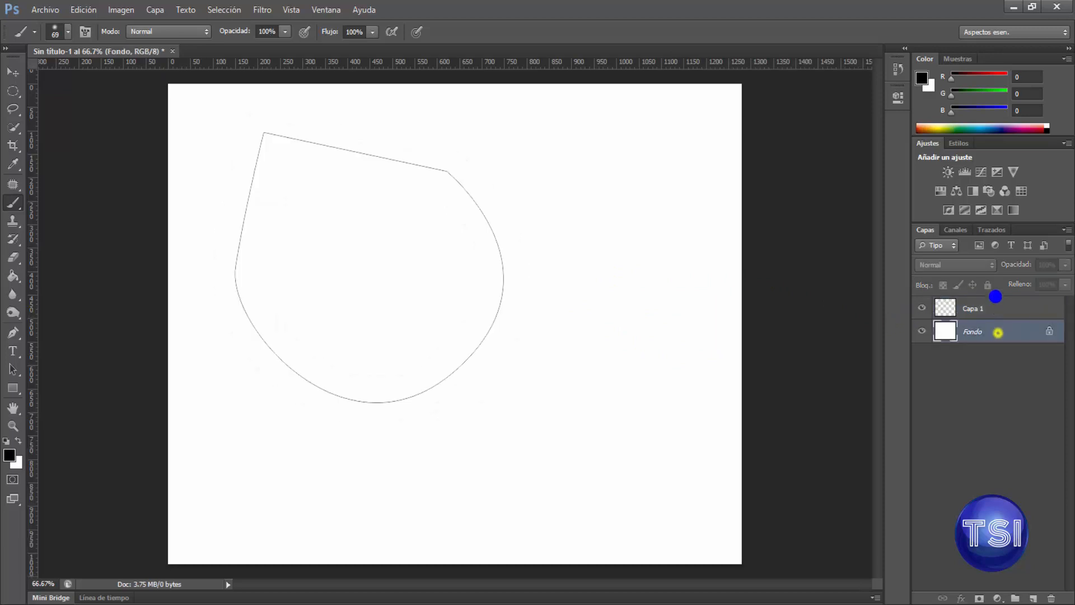
left_click(985, 302)
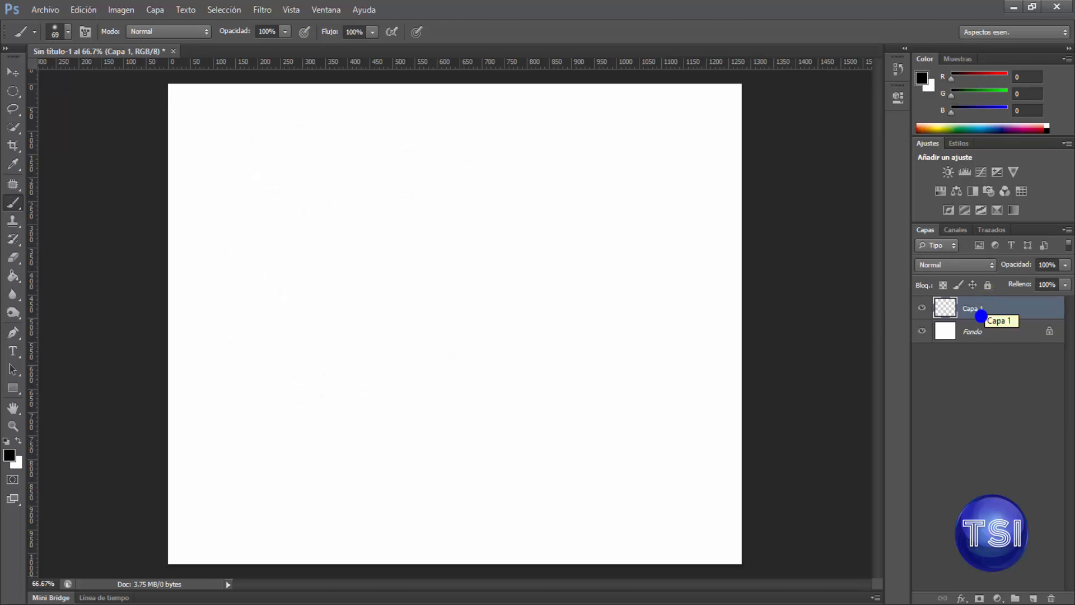
left_click(983, 334)
left_click(993, 307)
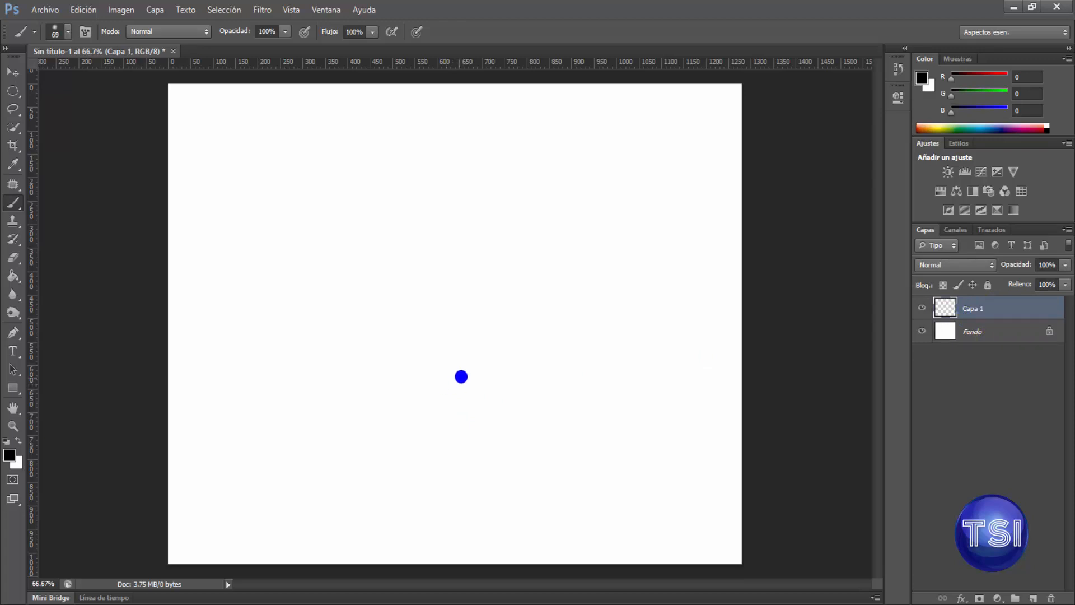
Set the brush size to 534 px and choose the hard round brush preset
left_click_drag(461, 376, 593, 362)
right_click(505, 374)
double_click(548, 355)
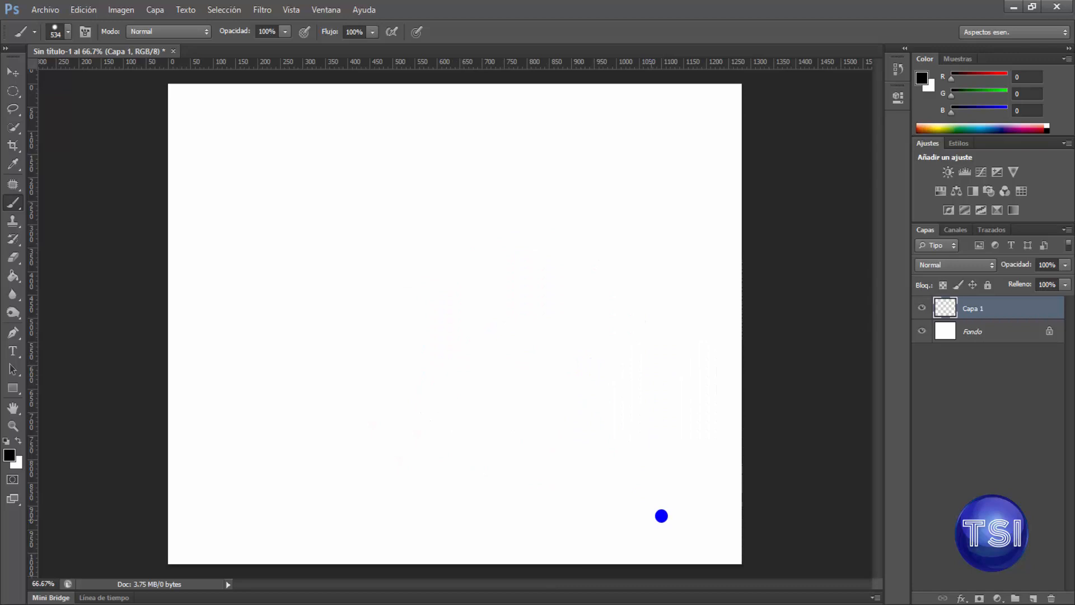
Paint two large overlapping black circles with the brush, one at the canvas's lower right and one above it
left_click(640, 469)
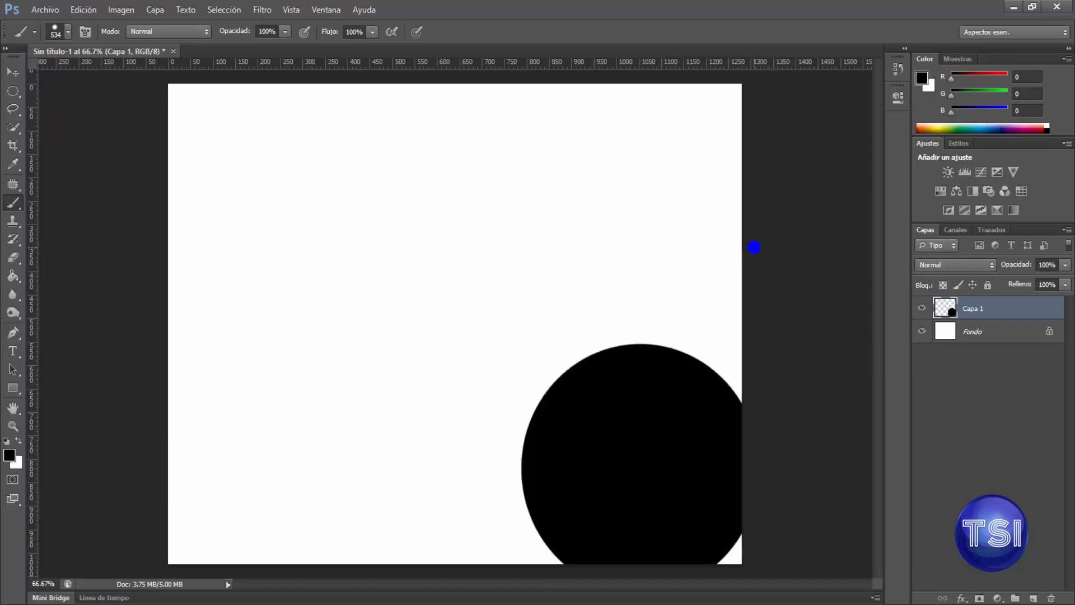
left_click(588, 254)
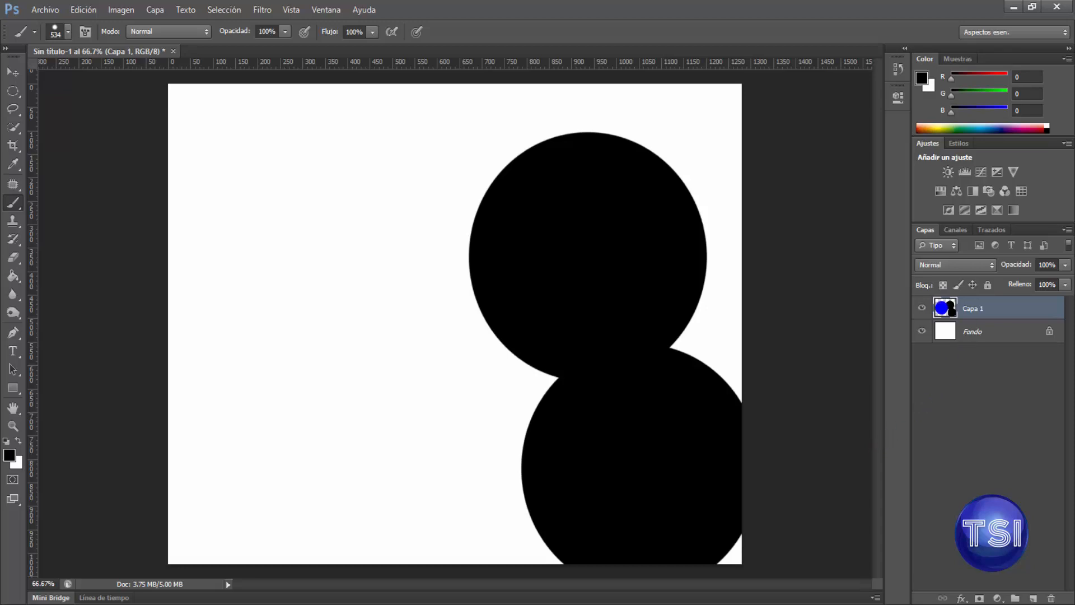
On Capa 1, draw a closed Pen path with a curved side around the upper circle's left part, and convert it to a selection
left_click(967, 327)
left_click(969, 311)
key("p")
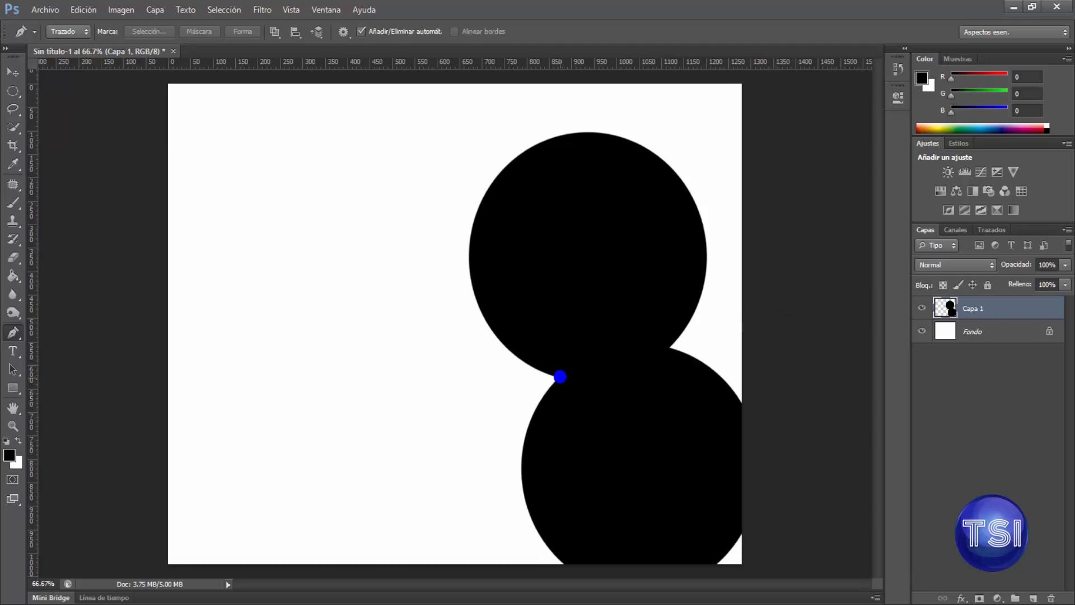
left_click(558, 378)
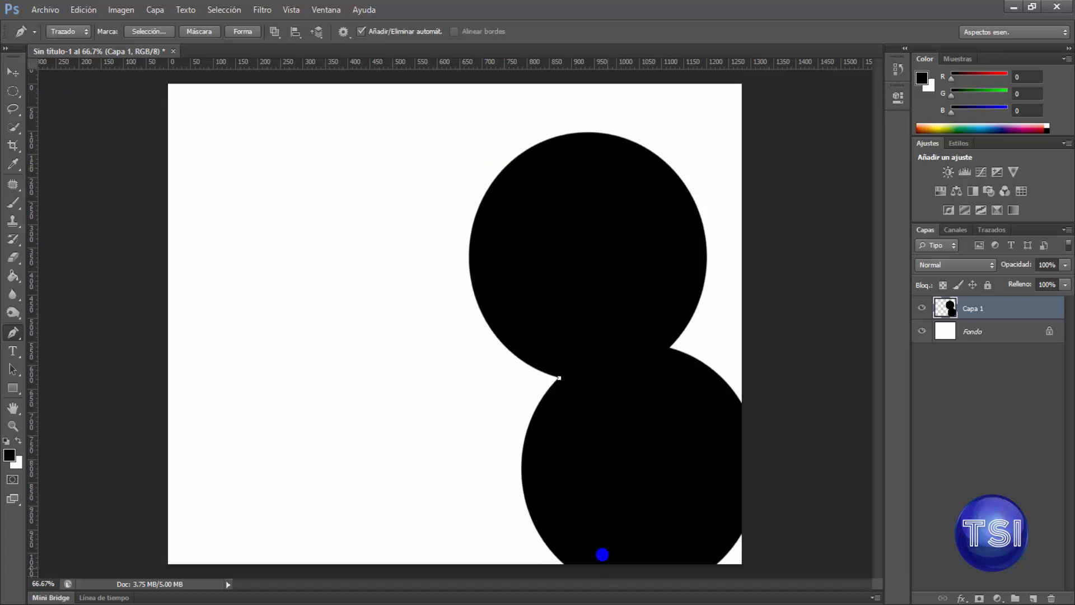
left_click_drag(532, 145, 694, 2)
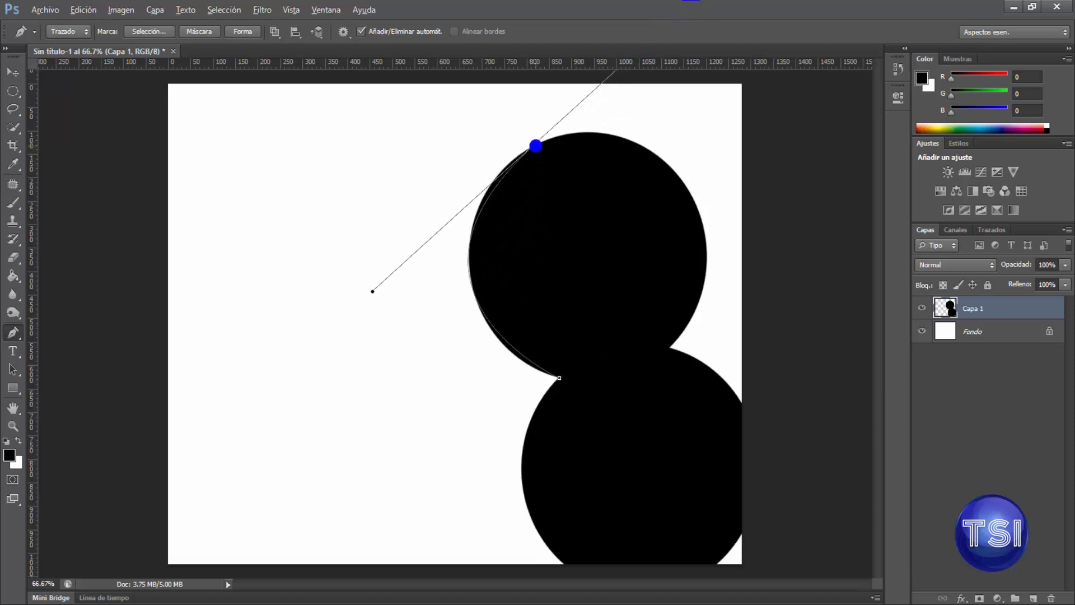
left_click(533, 146, "alt")
left_click(559, 378)
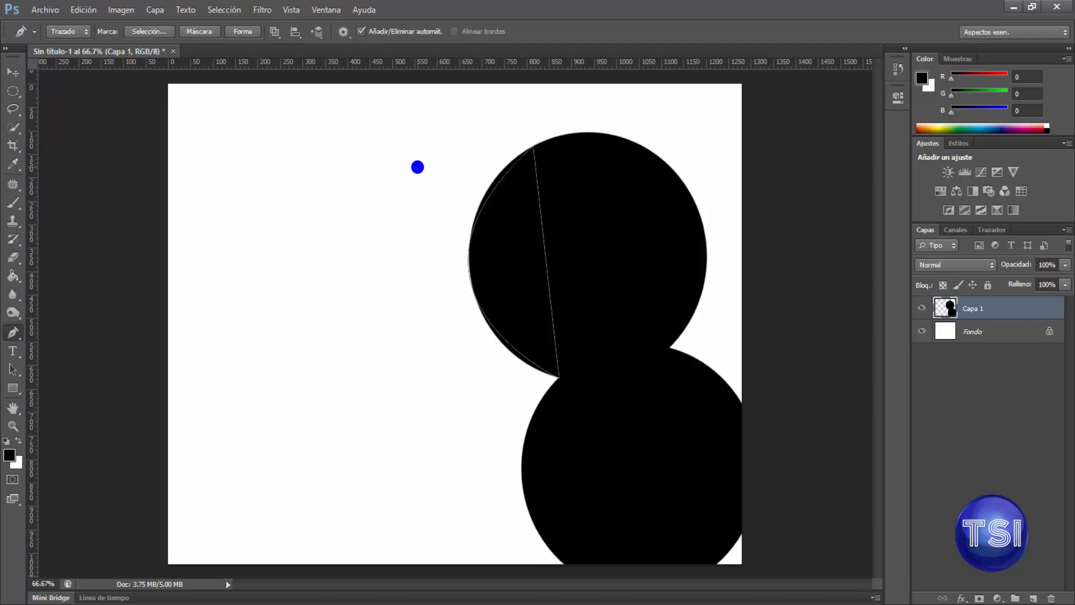
key("ctrl+Return")
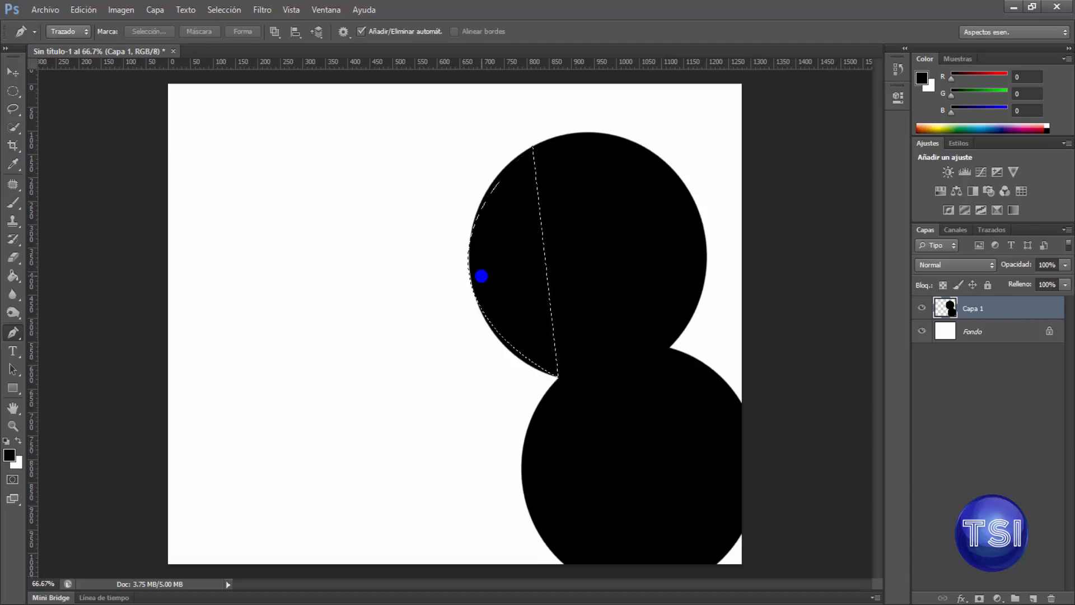
Move the selected circle segment to the left, away from the upper circle, and reposition it slightly lower beside the gap
left_click(13, 90)
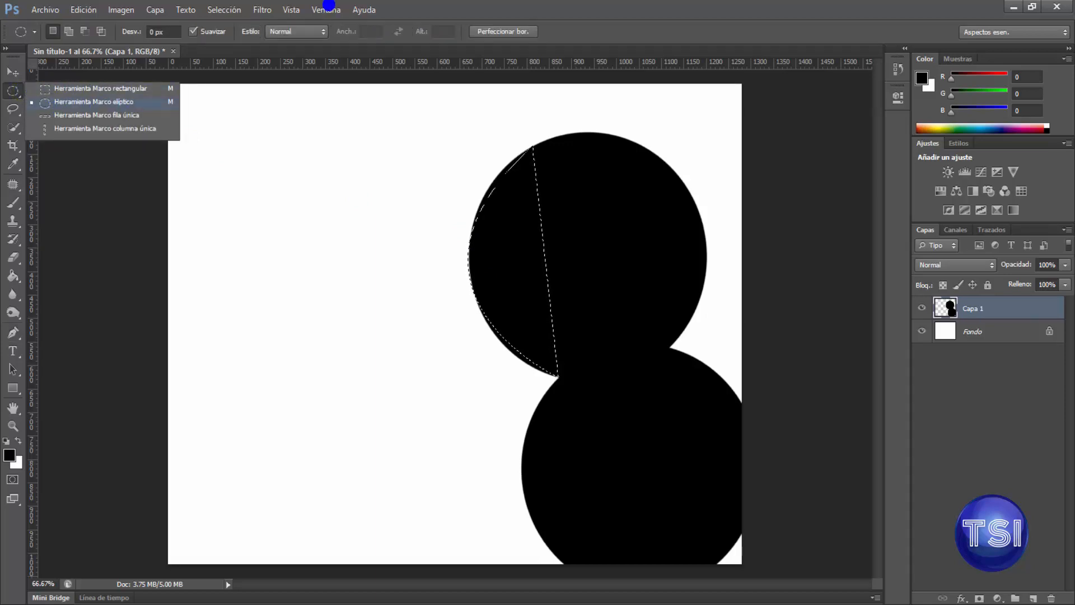
left_click(13, 72)
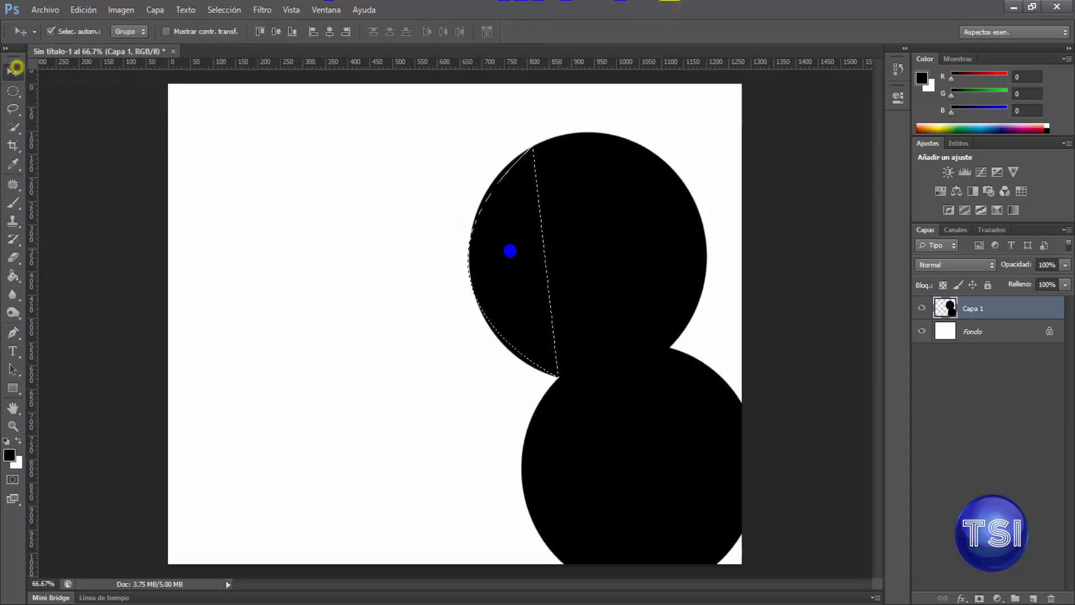
left_click_drag(539, 275, 410, 254)
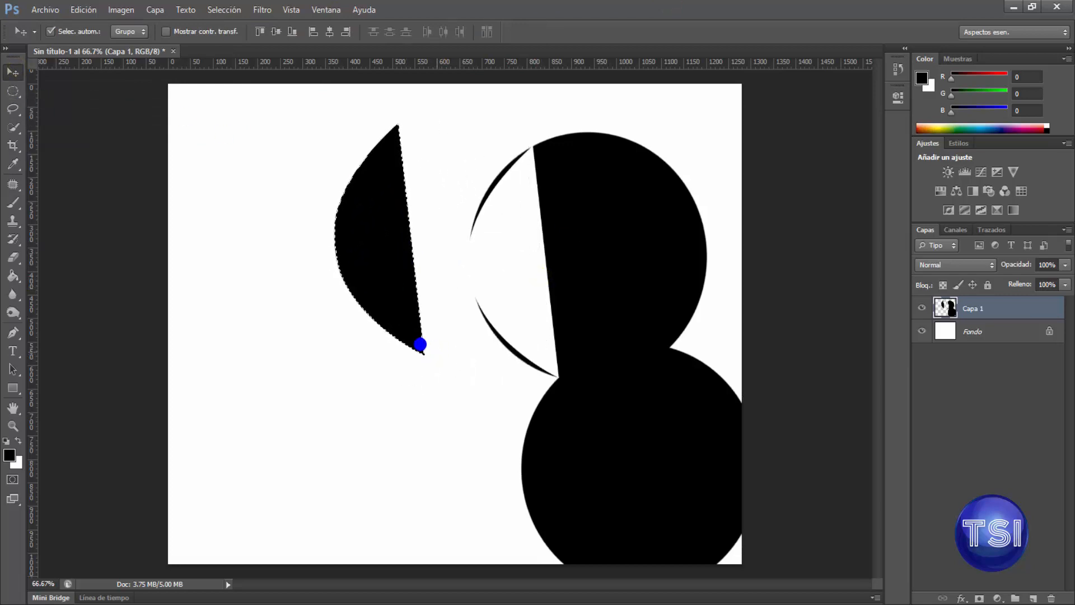
left_click_drag(379, 248, 444, 290)
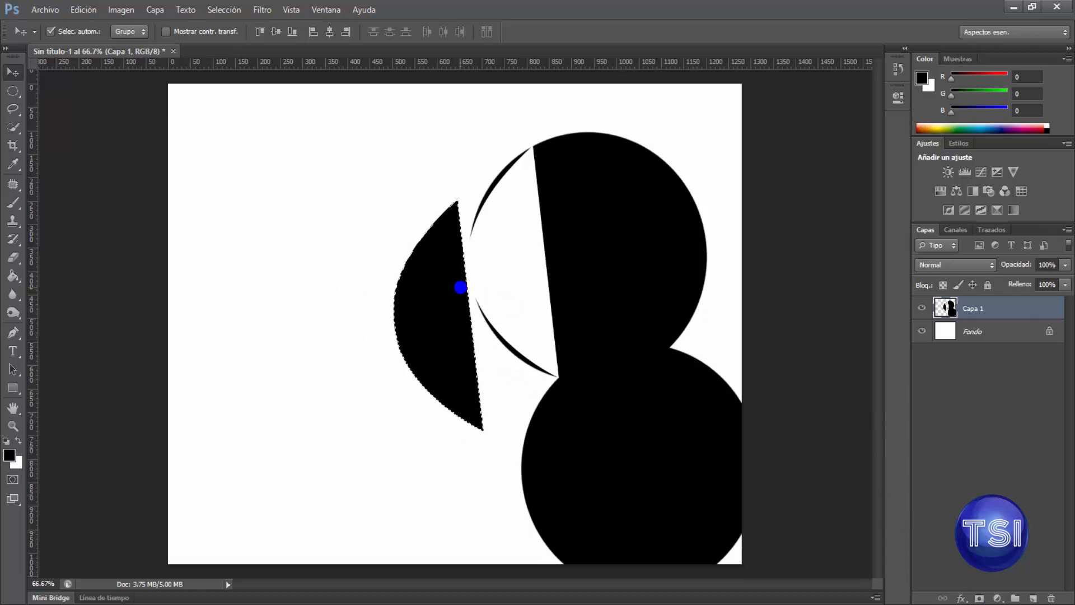
Set the brush's foreground color to pink, RGB 218, 10, 108
key("b")
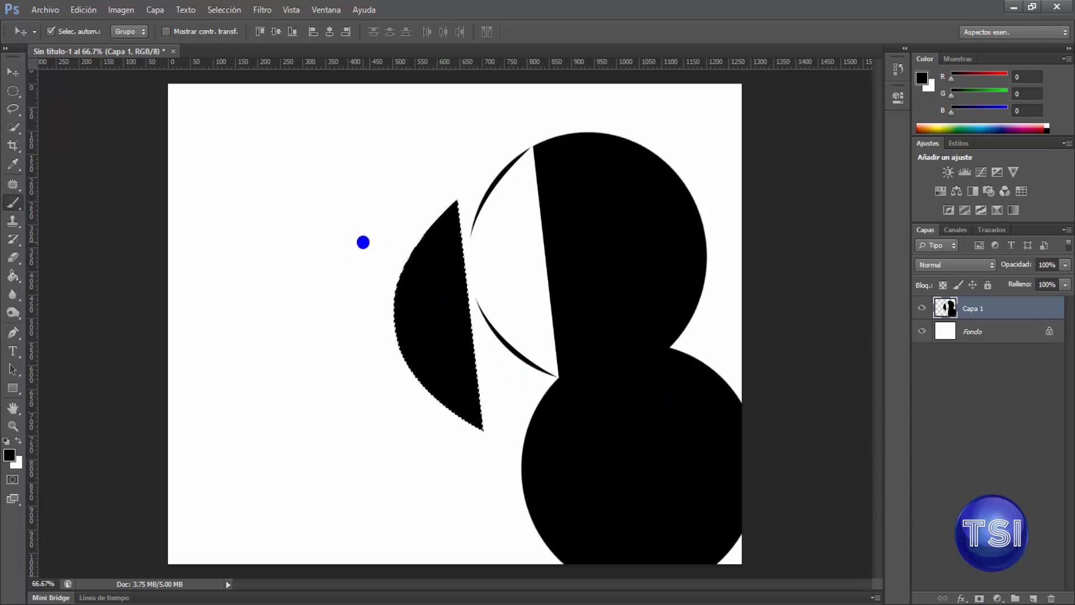
left_click(10, 453)
left_click(887, 139)
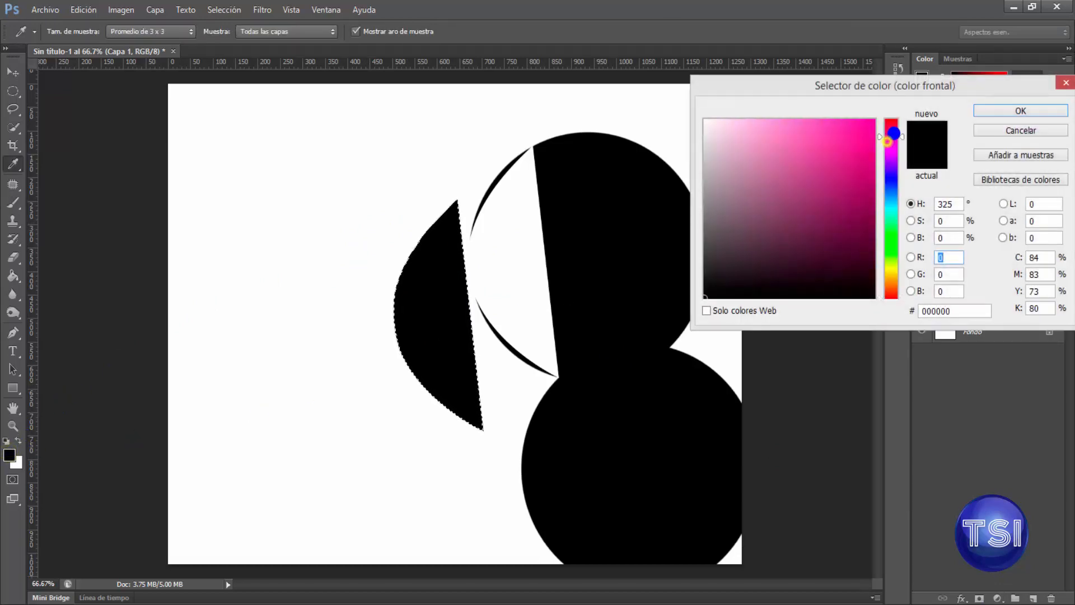
left_click(867, 144)
left_click(1000, 110)
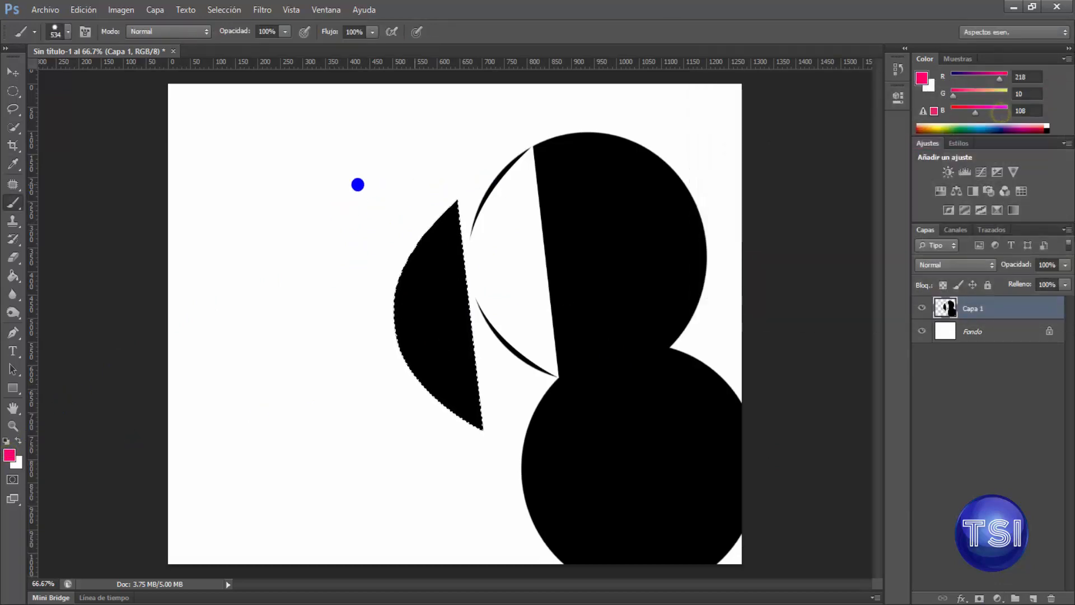
Paint the upper part of the selected segment pink with the large brush
left_click(248, 219)
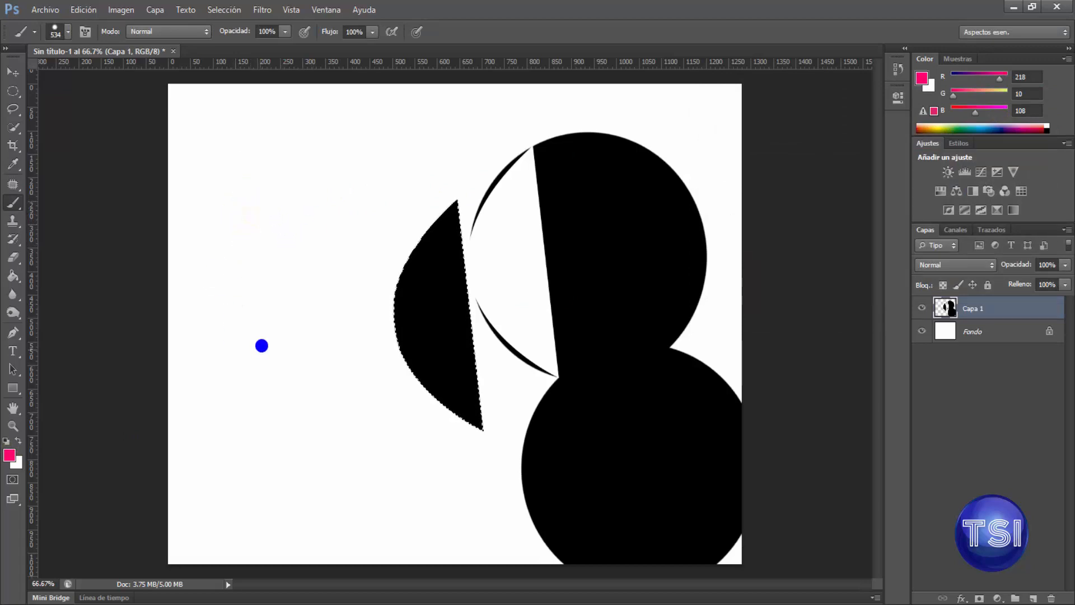
left_click_drag(328, 227, 406, 199)
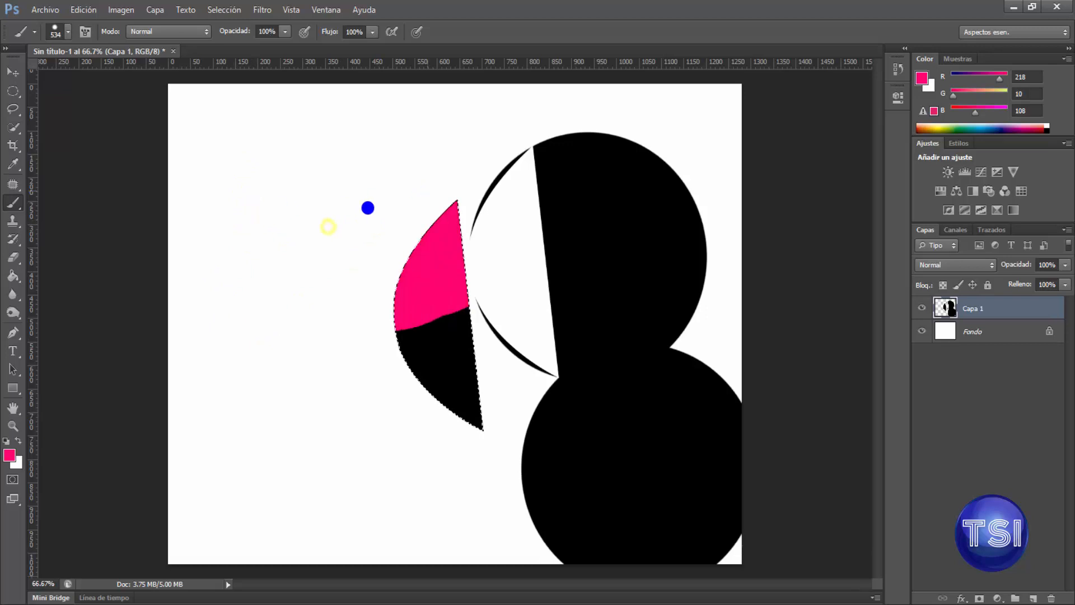
left_click_drag(338, 218, 463, 211)
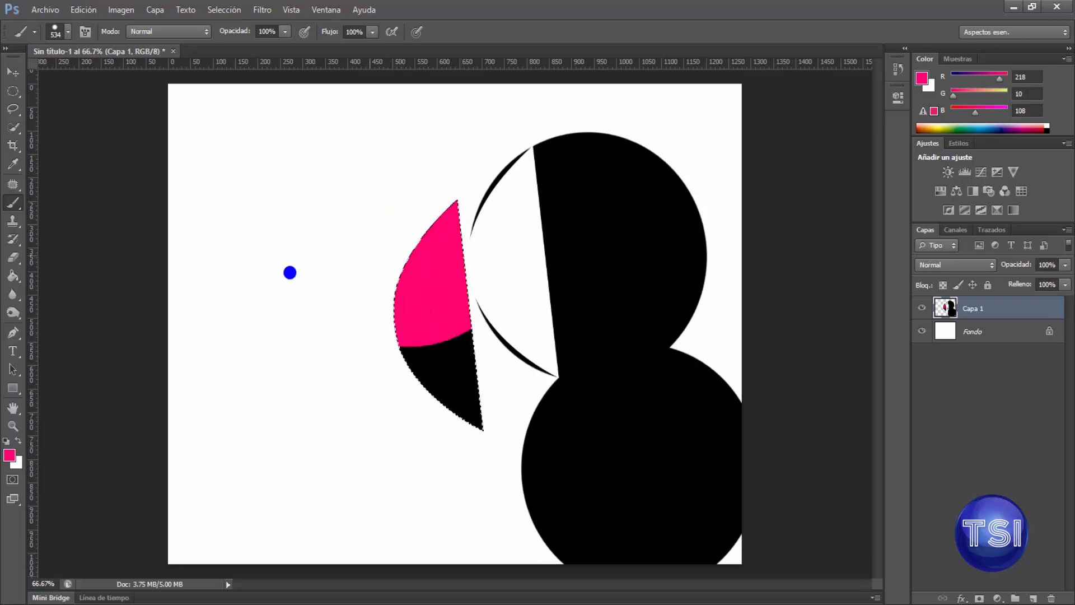
Clear the selection around the painted segment and minimize the program window
key("v")
key("ctrl+d")
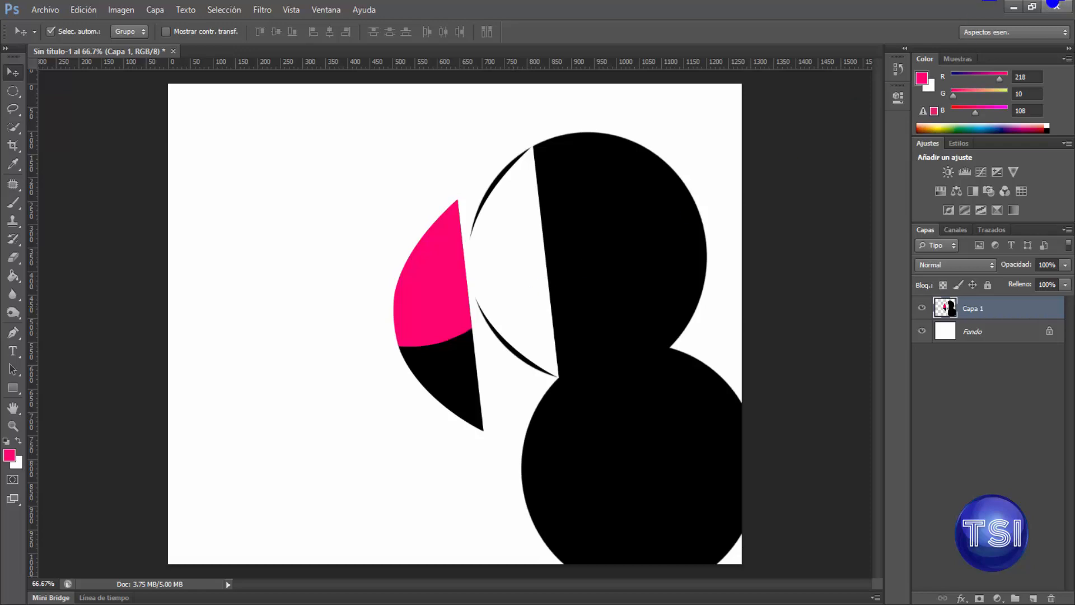
left_click(1008, 9)
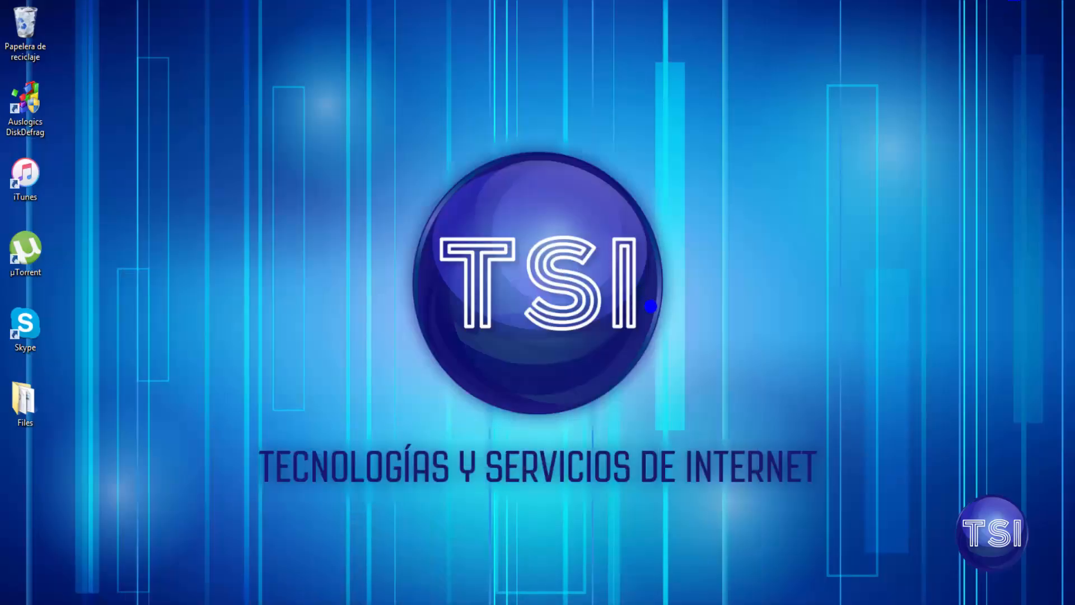